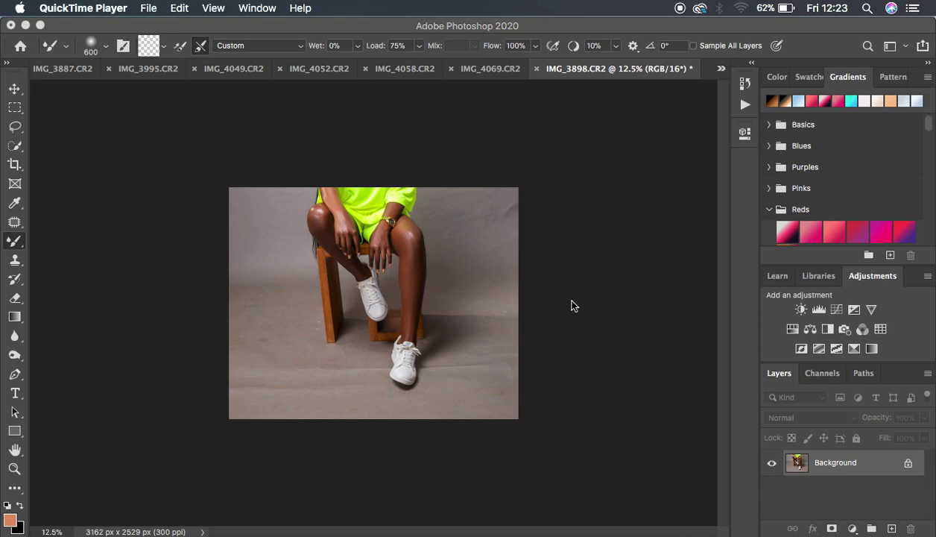
# Run the FS 16 BIT frequency separation action from the RONNIX retouching set on the photo.
pyautogui.click(744, 110)
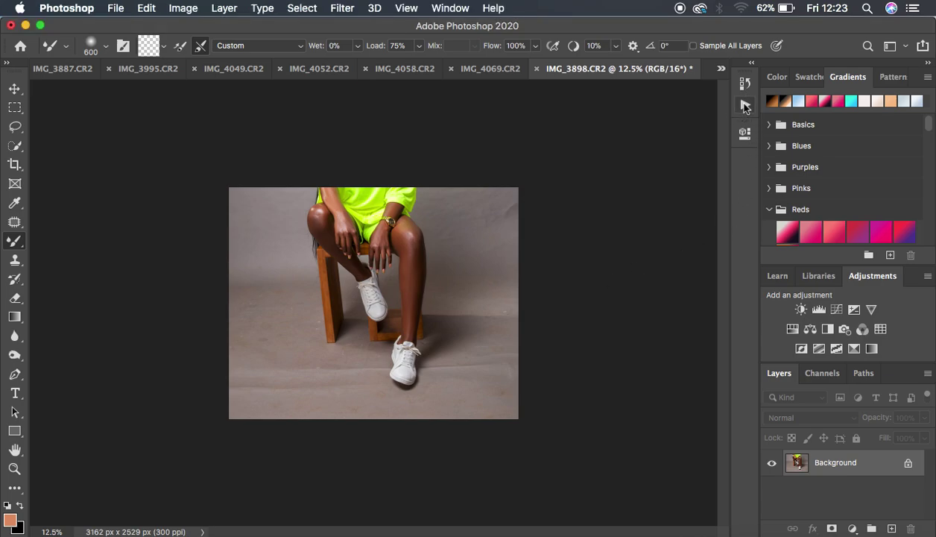
pyautogui.click(744, 106)
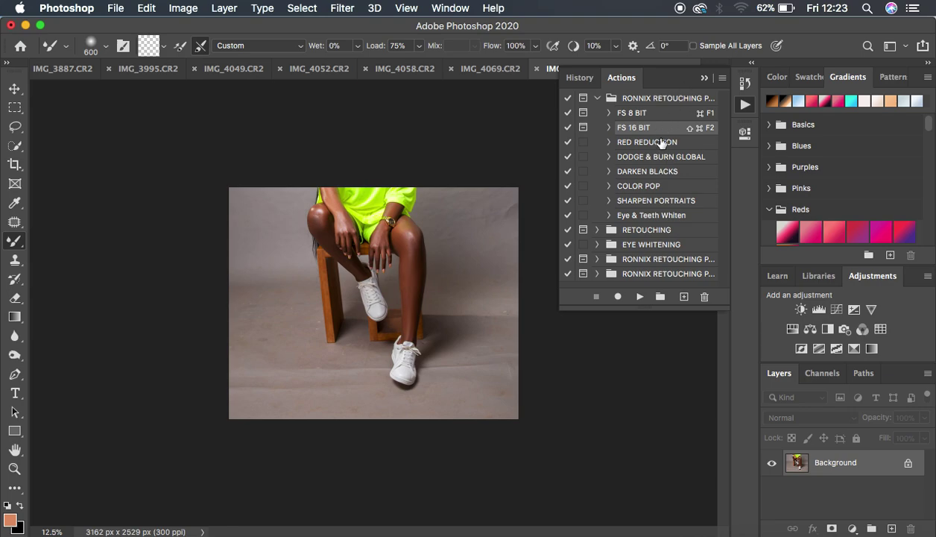
pyautogui.click(639, 298)
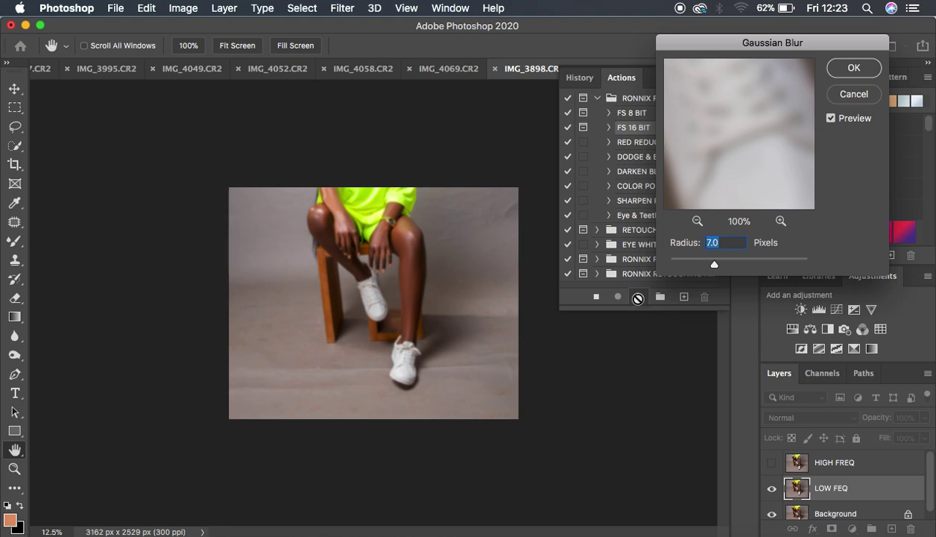
# Try a Gaussian Blur radius of 0.1 pixels and inspect the chair, shoes and floor with the preview at 17% zoom.
pyautogui.moveTo(747, 48); pyautogui.dragTo(589, 57)
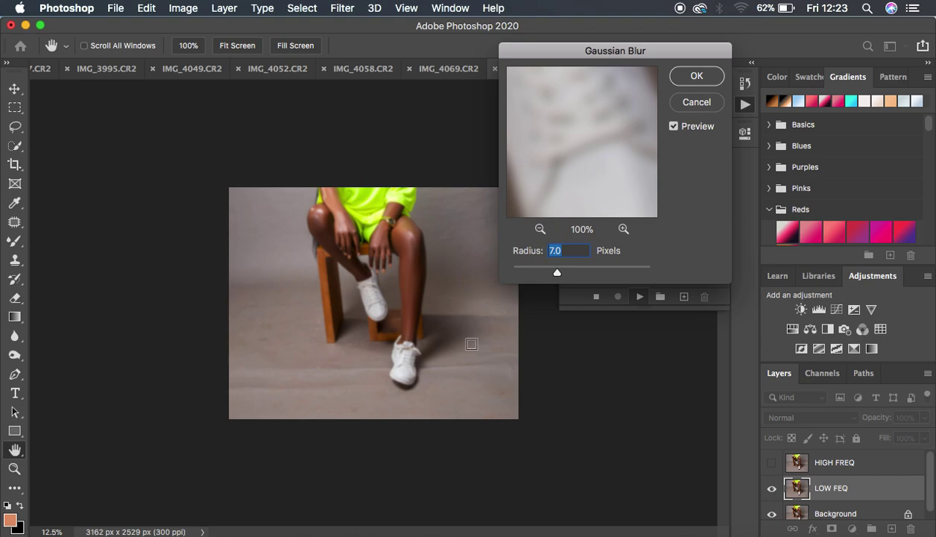
pyautogui.click(458, 355)
pyautogui.click(539, 231)
pyautogui.click(538, 230)
pyautogui.click(539, 230)
pyautogui.click(539, 231)
pyautogui.moveTo(596, 153); pyautogui.dragTo(540, 145)
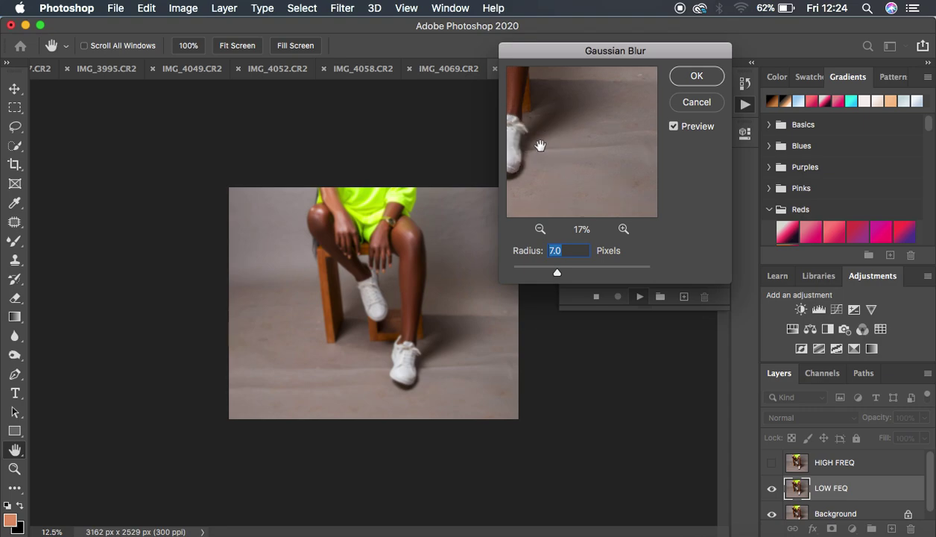
pyautogui.moveTo(594, 132); pyautogui.dragTo(618, 181)
pyautogui.moveTo(556, 272); pyautogui.dragTo(437, 266)
pyautogui.moveTo(591, 153); pyautogui.dragTo(659, 167)
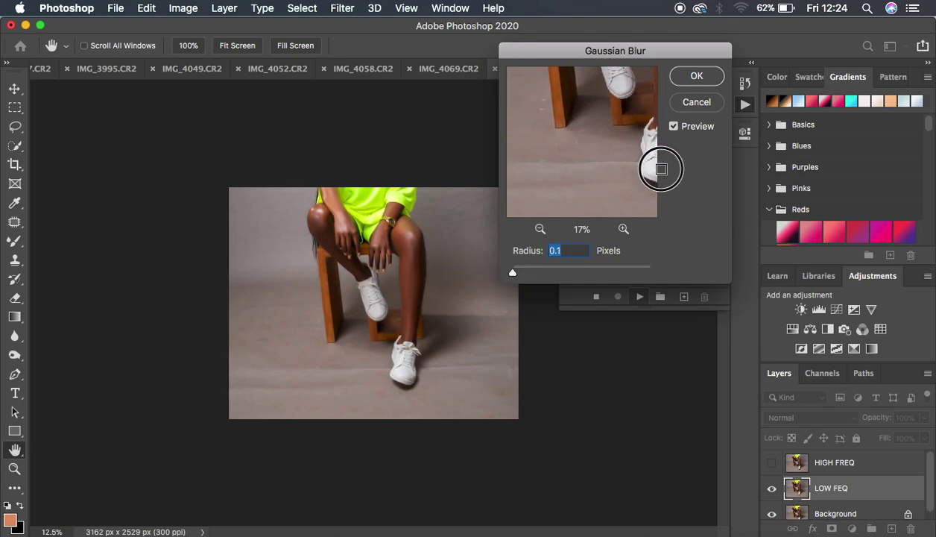
pyautogui.moveTo(554, 146); pyautogui.dragTo(627, 145)
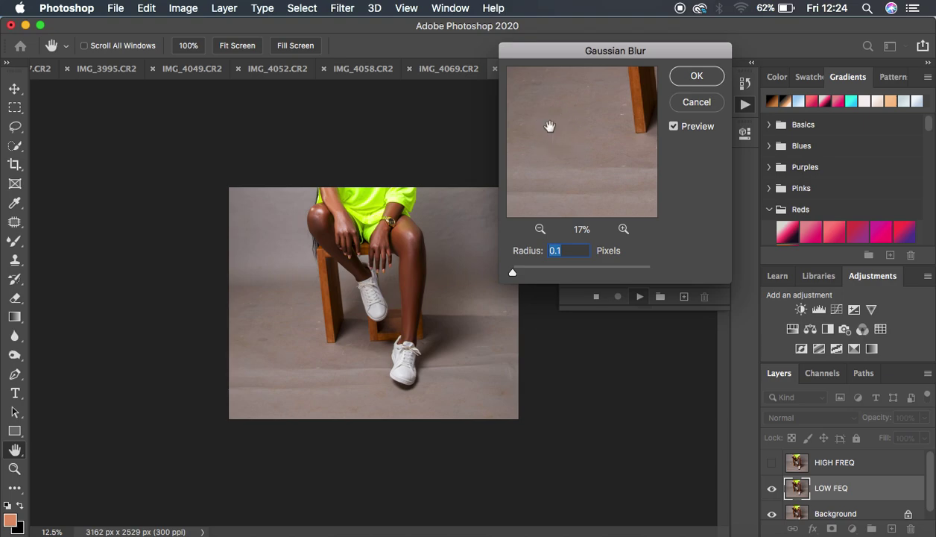
# Set the Gaussian Blur radius to 8.0 pixels, check the backdrop in the preview and apply the blur.
pyautogui.moveTo(512, 272); pyautogui.dragTo(561, 276)
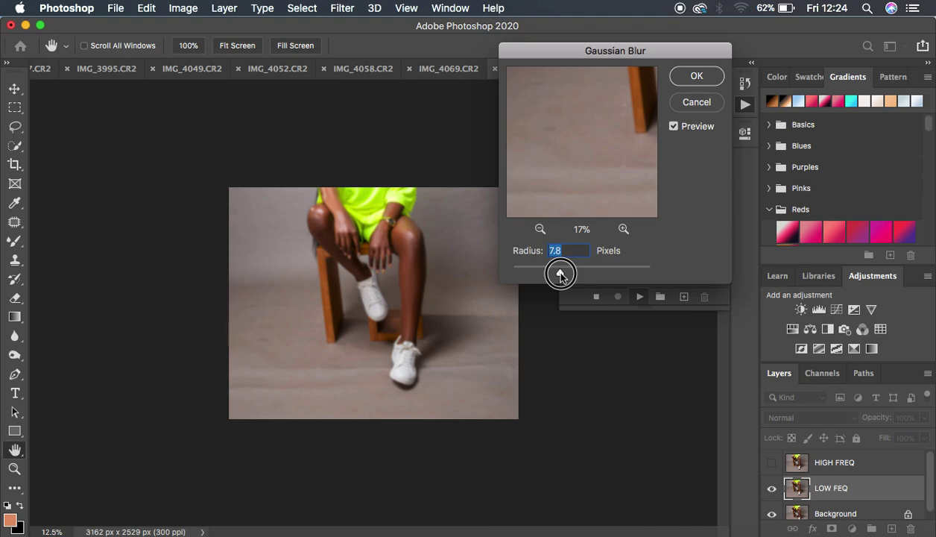
pyautogui.moveTo(561, 275); pyautogui.dragTo(561, 275)
pyautogui.moveTo(578, 163); pyautogui.dragTo(496, 136)
pyautogui.moveTo(606, 137); pyautogui.dragTo(524, 147)
pyautogui.moveTo(603, 161); pyautogui.dragTo(589, 201)
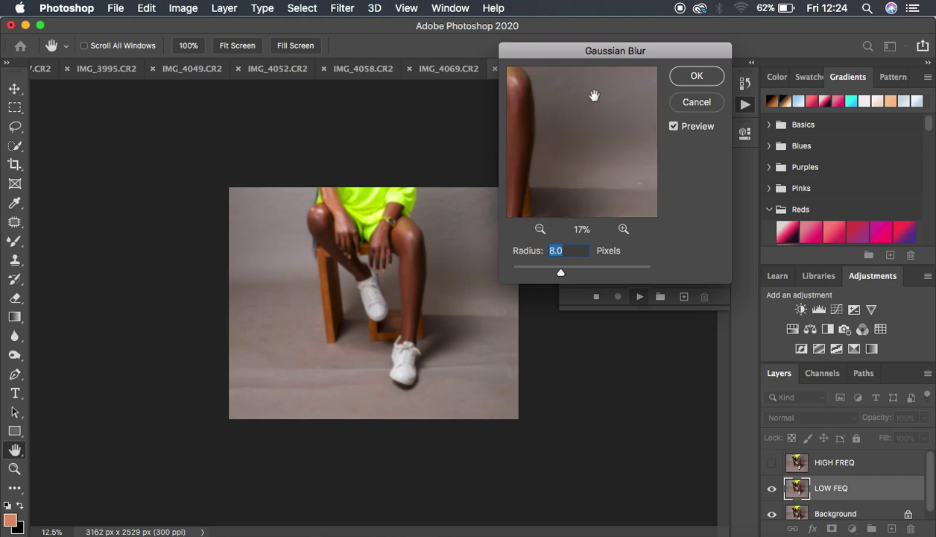
pyautogui.moveTo(593, 96); pyautogui.dragTo(606, 167)
pyautogui.click(691, 77)
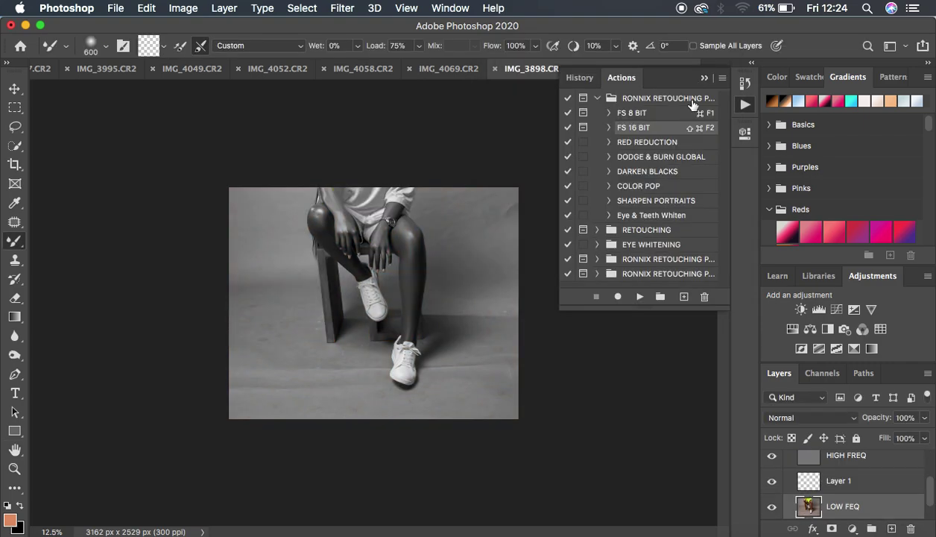
# Hide the Black & White 1 adjustment layer in the FREQ SEP 16 BIT group.
pyautogui.click(704, 78)
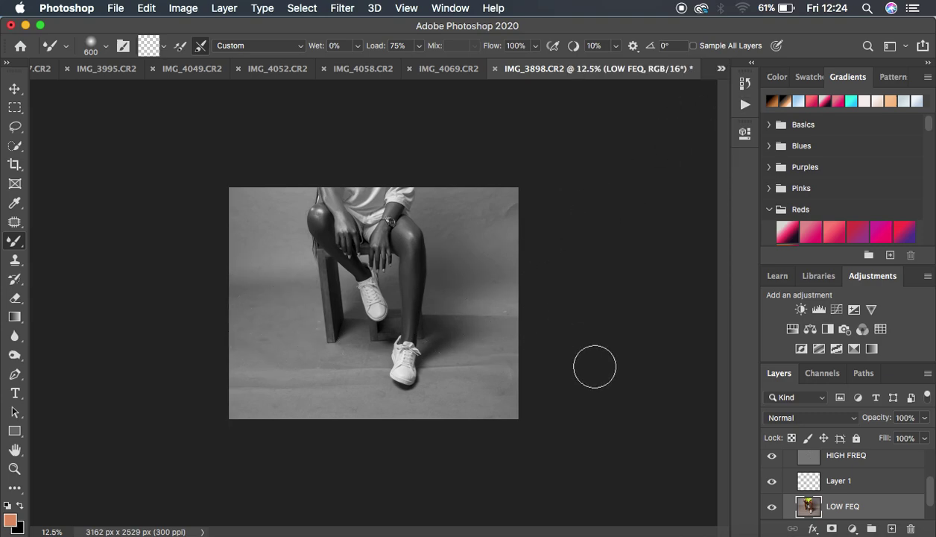
pyautogui.scroll(2, 877, 474)
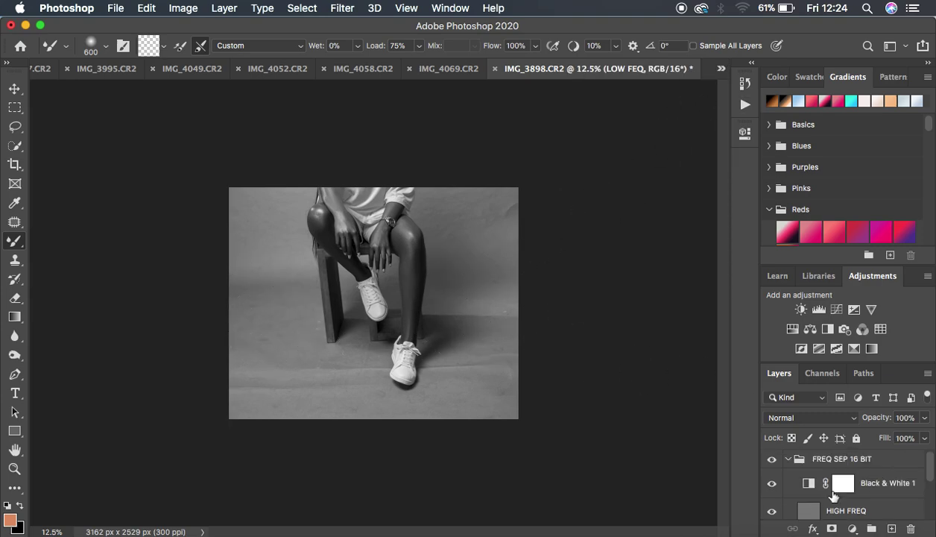
pyautogui.click(773, 483)
pyautogui.scroll(-3, 876, 482)
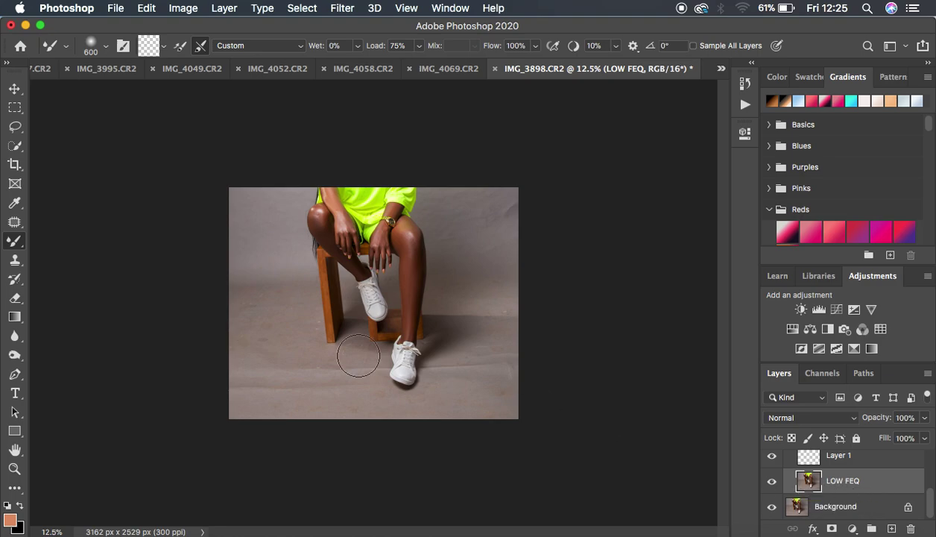
# Choose the Mixer Brush tool, check its size and hardness settings, and clean the brush.
pyautogui.click(14, 242)
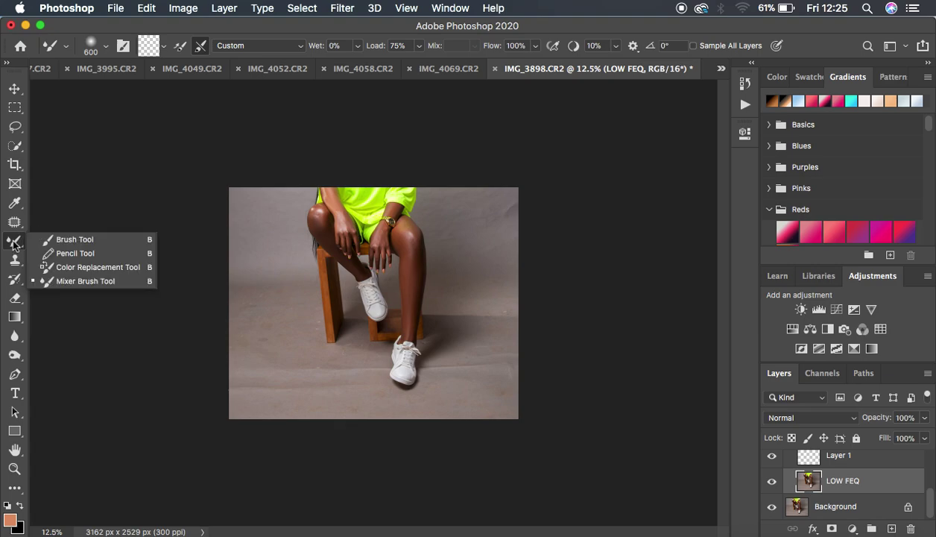
pyautogui.click(80, 281)
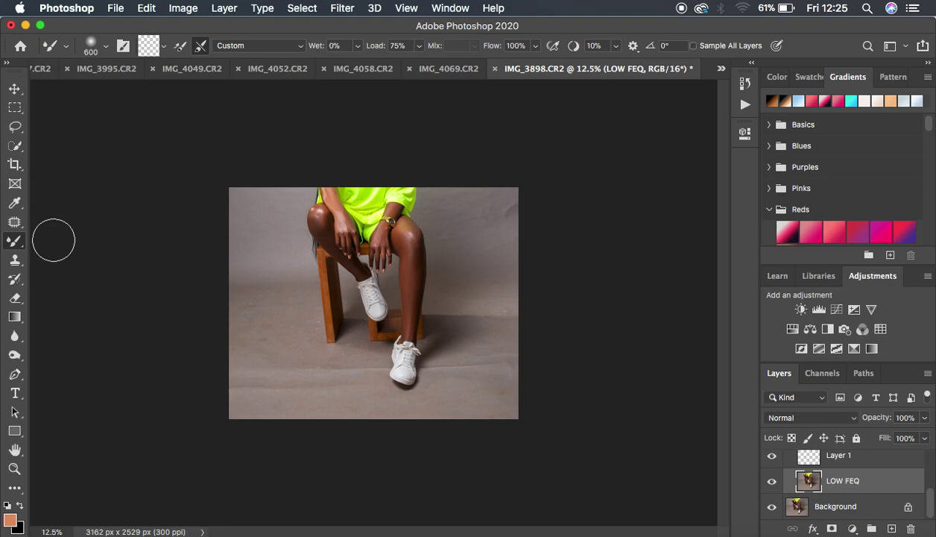
pyautogui.click(105, 47)
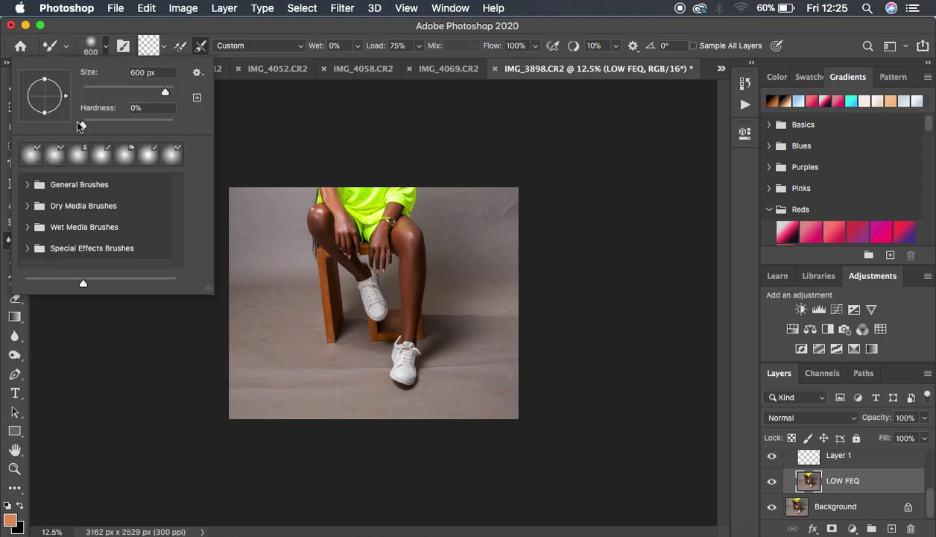
pyautogui.click(105, 46)
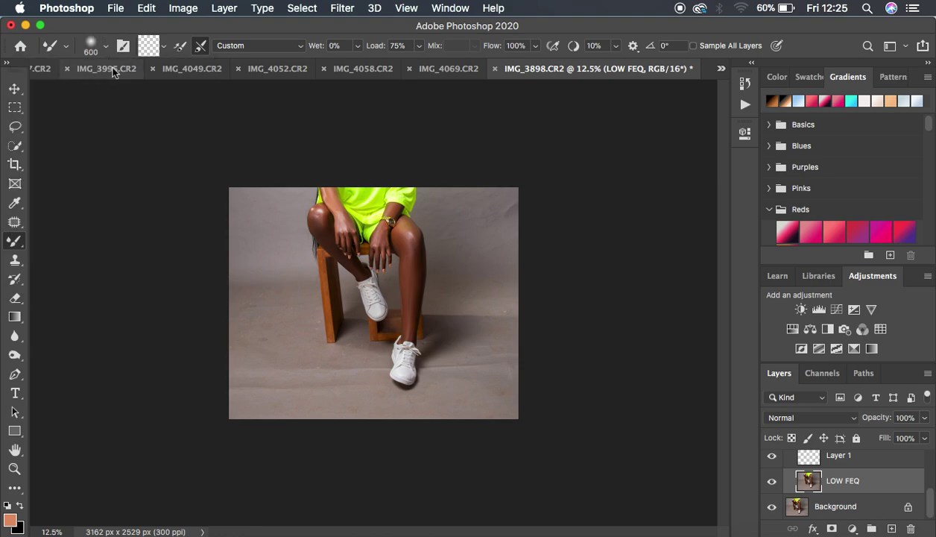
pyautogui.click(162, 46)
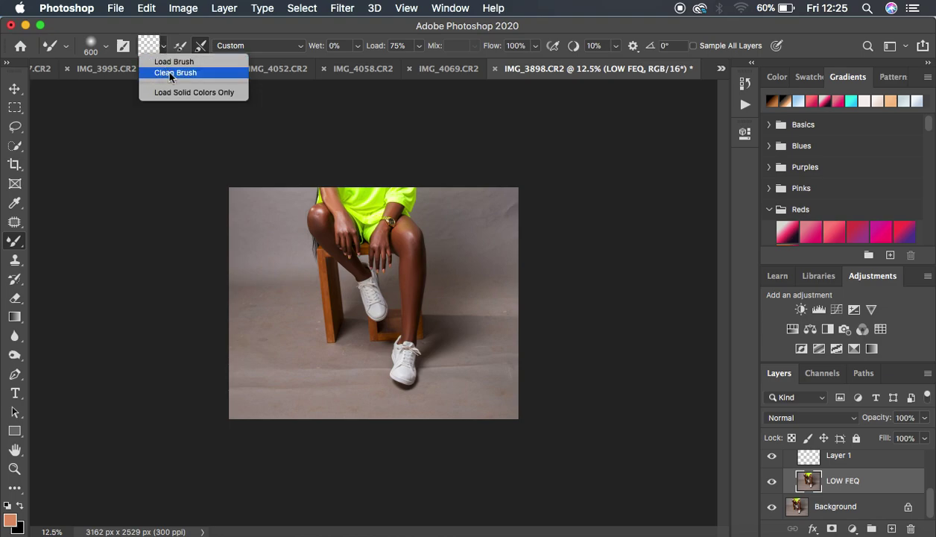
pyautogui.click(167, 73)
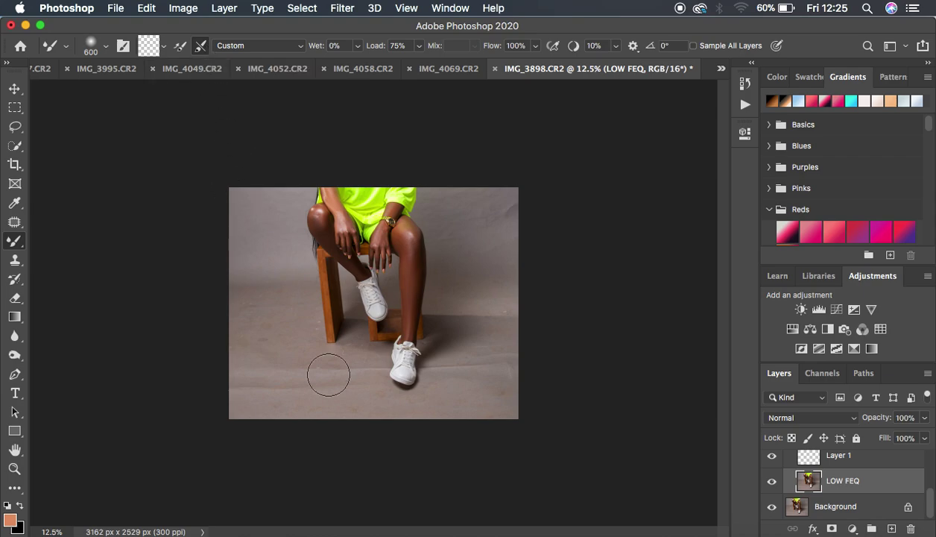
# Set the Mixer Brush wetness to 22%.
pyautogui.moveTo(302, 391); pyautogui.dragTo(300, 363)
pyautogui.moveTo(482, 315)
pyautogui.mouseDown()
pyautogui.moveTo(461, 295)
pyautogui.moveTo(470, 332)
pyautogui.moveTo(456, 312)
pyautogui.moveTo(463, 326)
pyautogui.mouseUp()
pyautogui.click(358, 47)
pyautogui.moveTo(353, 62); pyautogui.dragTo(373, 65)
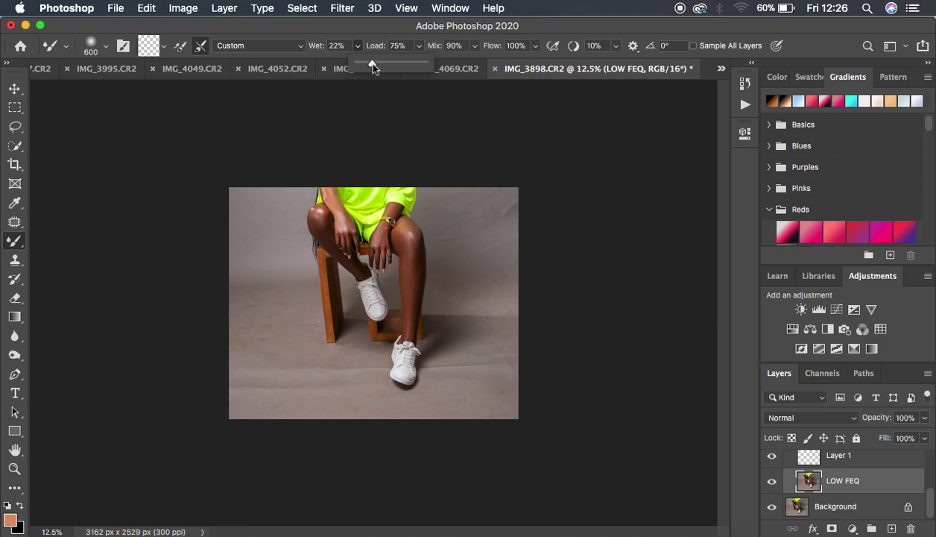
pyautogui.moveTo(373, 65); pyautogui.dragTo(372, 66)
pyautogui.click(491, 111)
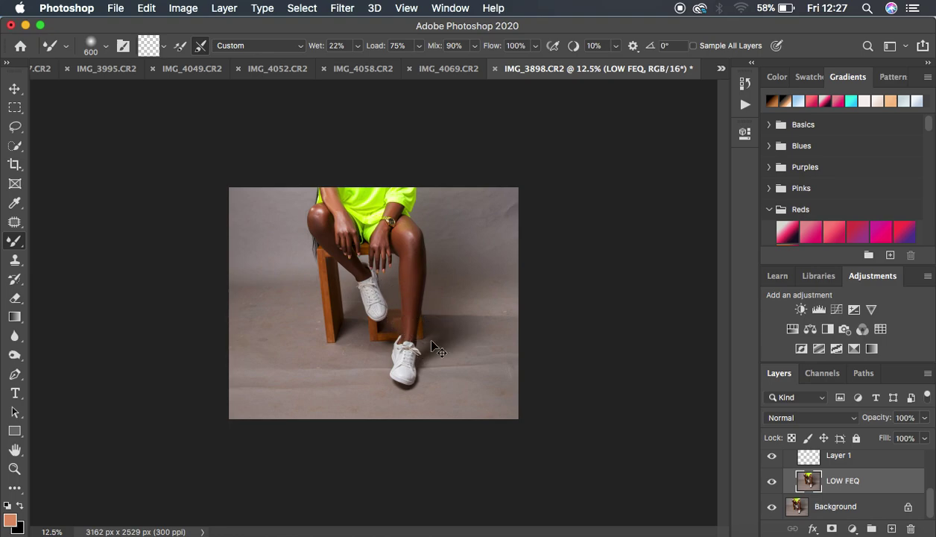
# Smooth the backdrop beside the knee on LOW FEQ with a 300 px brush and compare by toggling the FREQ SEP 16 BIT group.
pyautogui.press('super+equal')
pyautogui.press('super+equal')
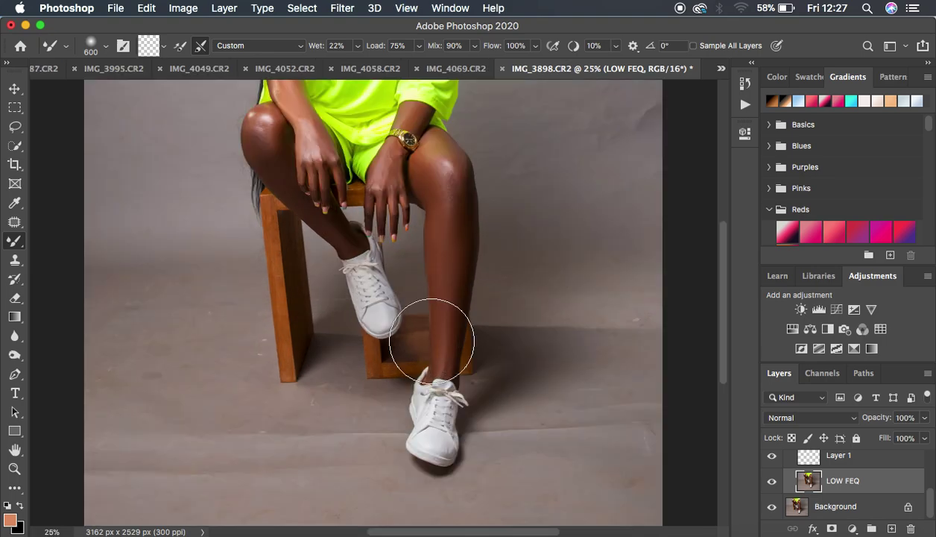
pyautogui.press('[')
pyautogui.press('[')
pyautogui.press('[')
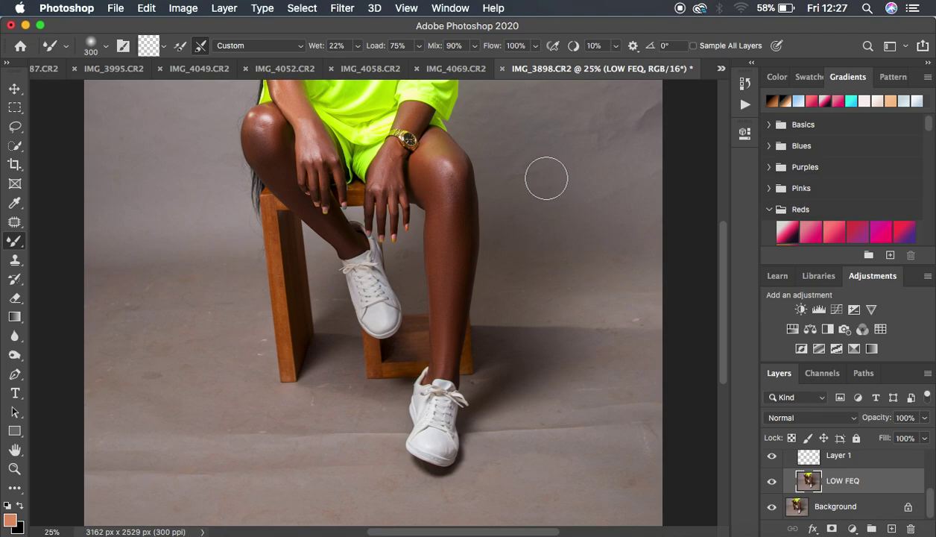
pyautogui.moveTo(521, 174)
pyautogui.mouseDown()
pyautogui.moveTo(524, 202)
pyautogui.moveTo(534, 165)
pyautogui.mouseUp()
pyautogui.scroll(3, 841, 483)
pyautogui.click(772, 460)
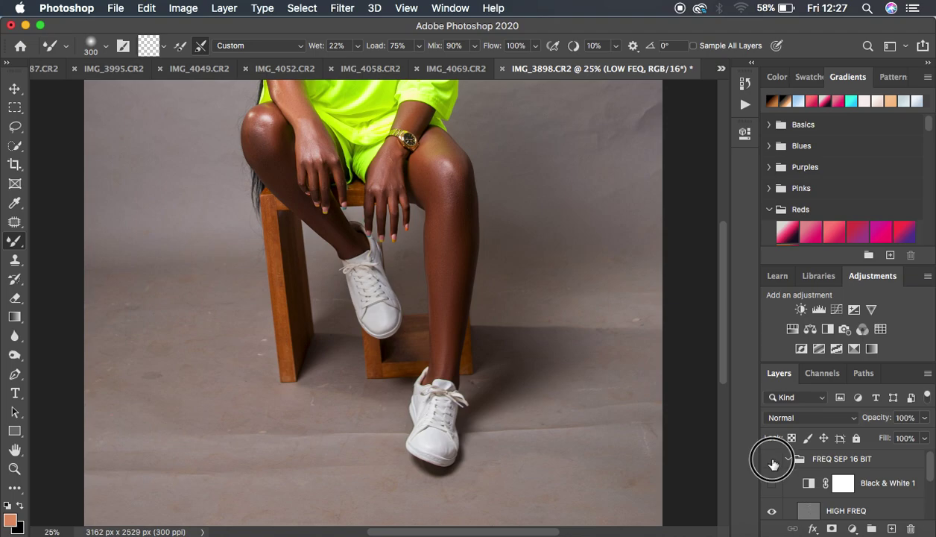
pyautogui.click(772, 461)
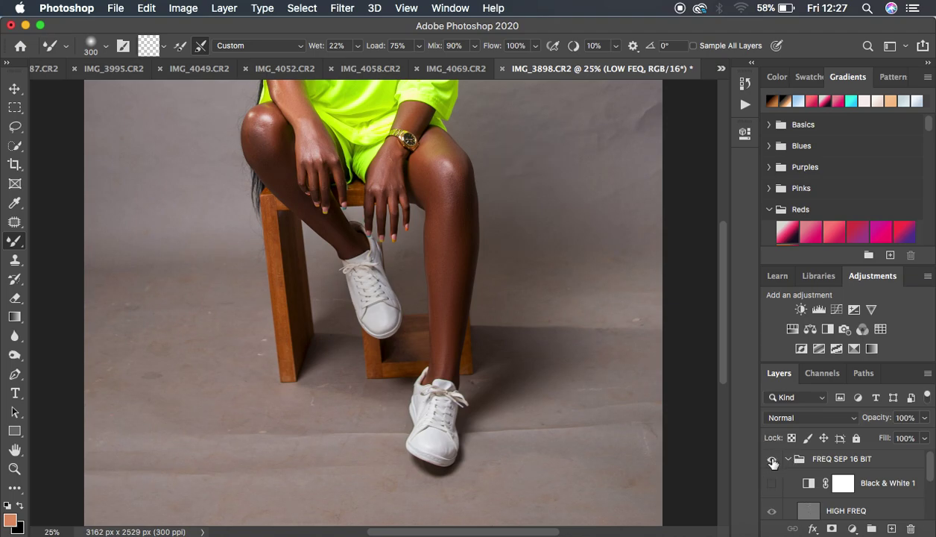
pyautogui.click(773, 460)
pyautogui.click(773, 460)
# Blend away the creases and uneven tones in the upper backdrop to the right of the model.
pyautogui.moveTo(576, 203)
pyautogui.mouseDown()
pyautogui.moveTo(609, 218)
pyautogui.moveTo(609, 208)
pyautogui.mouseUp()
pyautogui.moveTo(642, 172)
pyautogui.mouseDown()
pyautogui.moveTo(635, 129)
pyautogui.moveTo(609, 109)
pyautogui.moveTo(559, 154)
pyautogui.moveTo(536, 117)
pyautogui.moveTo(491, 104)
pyautogui.moveTo(491, 116)
pyautogui.moveTo(535, 118)
pyautogui.moveTo(548, 138)
pyautogui.moveTo(609, 120)
pyautogui.moveTo(652, 91)
pyautogui.moveTo(652, 132)
pyautogui.mouseUp()
pyautogui.scroll(5, 635, 197)
pyautogui.click(573, 218)
pyautogui.moveTo(573, 218)
pyautogui.mouseDown()
pyautogui.moveTo(483, 192)
pyautogui.moveTo(474, 229)
pyautogui.moveTo(588, 226)
pyautogui.moveTo(625, 234)
pyautogui.moveTo(631, 246)
pyautogui.moveTo(623, 222)
pyautogui.moveTo(618, 236)
pyautogui.moveTo(602, 224)
pyautogui.moveTo(586, 273)
pyautogui.mouseUp()
pyautogui.moveTo(535, 240)
pyautogui.mouseDown()
pyautogui.moveTo(533, 258)
pyautogui.moveTo(512, 268)
pyautogui.moveTo(520, 240)
pyautogui.mouseUp()
pyautogui.moveTo(616, 219)
pyautogui.mouseDown()
pyautogui.moveTo(632, 215)
pyautogui.moveTo(632, 259)
pyautogui.mouseUp()
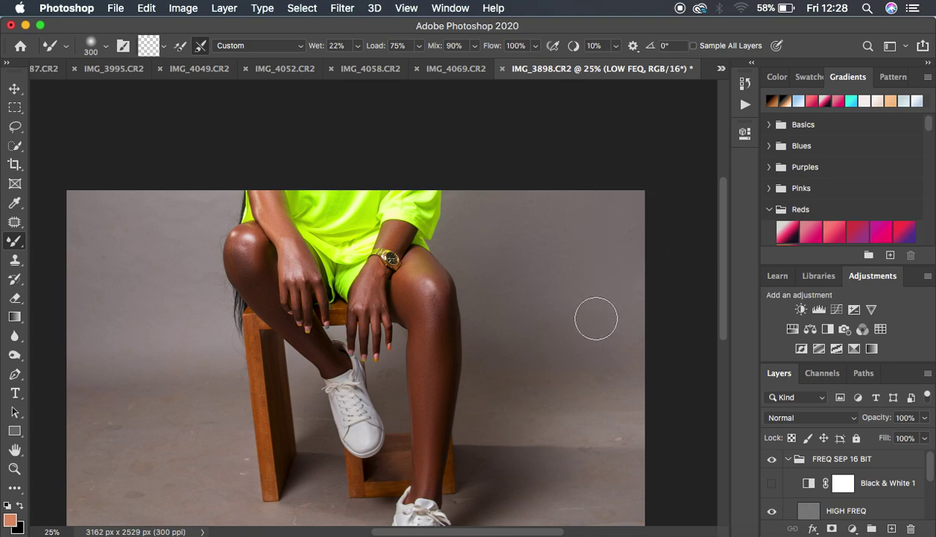
# Smooth the backdrop beside the shin and knee on the right side of the photo.
pyautogui.scroll(-5, 597, 318)
pyautogui.moveTo(513, 246)
pyautogui.mouseDown()
pyautogui.moveTo(608, 249)
pyautogui.moveTo(552, 254)
pyautogui.moveTo(609, 258)
pyautogui.moveTo(585, 261)
pyautogui.moveTo(544, 263)
pyautogui.moveTo(610, 254)
pyautogui.moveTo(492, 264)
pyautogui.moveTo(582, 260)
pyautogui.mouseUp()
pyautogui.moveTo(514, 158)
pyautogui.mouseDown()
pyautogui.moveTo(488, 136)
pyautogui.moveTo(504, 161)
pyautogui.mouseUp()
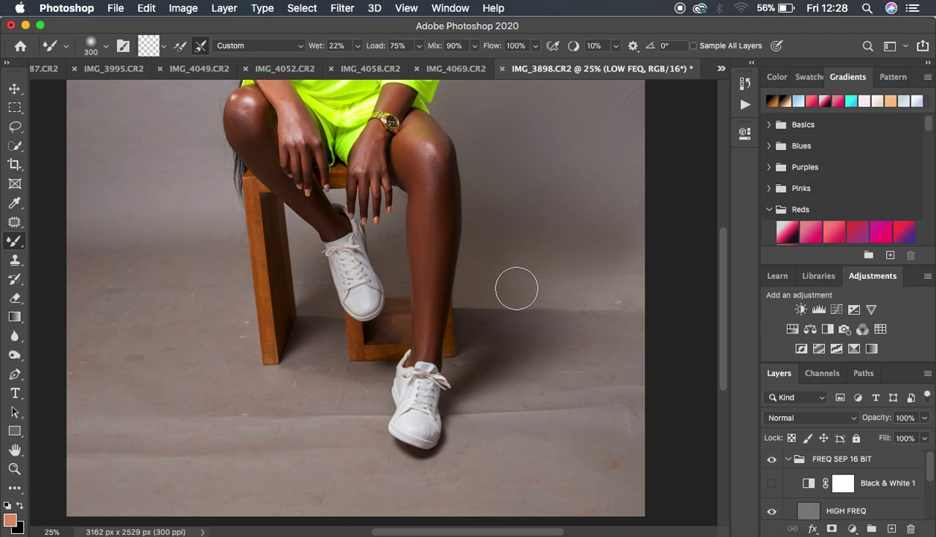
# Enlarge the Mixer Brush and blend the upper-right backdrop with broader strokes.
pyautogui.press('super+minus')
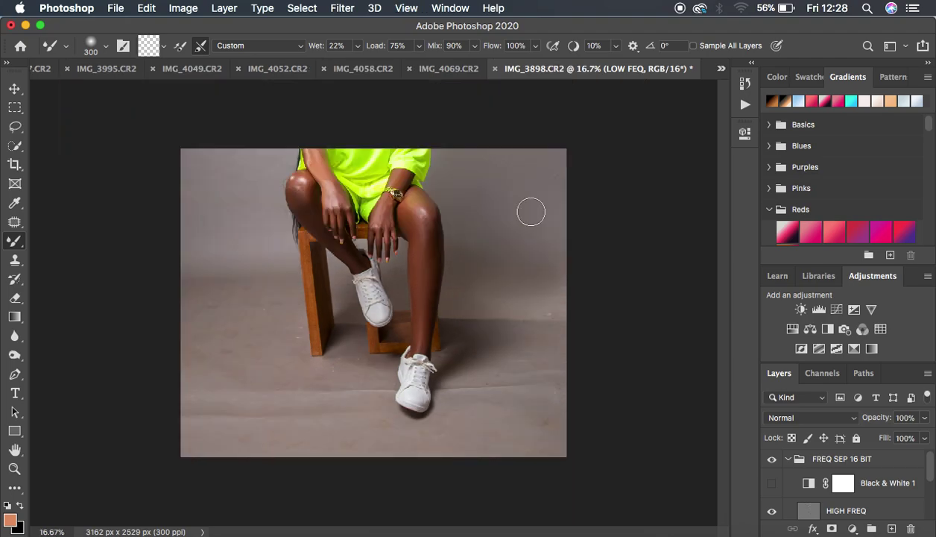
pyautogui.press(']')
pyautogui.press(']')
pyautogui.press(']')
pyautogui.moveTo(553, 178)
pyautogui.mouseDown()
pyautogui.moveTo(554, 153)
pyautogui.moveTo(554, 214)
pyautogui.moveTo(553, 156)
pyautogui.mouseUp()
# Reduce the brush to 300 px and smooth the band where the backdrop meets the floor on both sides of the model.
pyautogui.press('super+plus')
pyautogui.press('[')
pyautogui.press('[')
pyautogui.press('[')
pyautogui.press('[')
pyautogui.press('[')
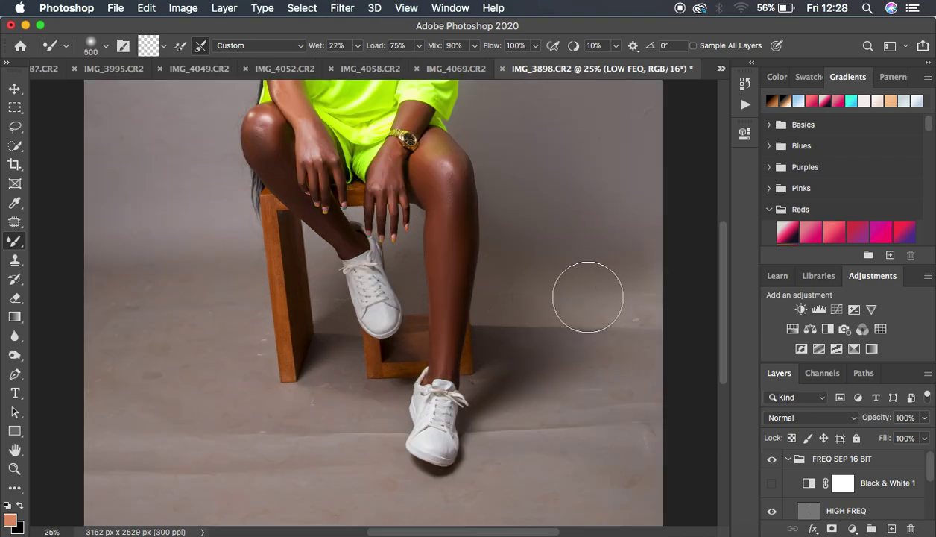
pyautogui.moveTo(504, 277)
pyautogui.mouseDown()
pyautogui.moveTo(627, 271)
pyautogui.moveTo(570, 285)
pyautogui.moveTo(656, 282)
pyautogui.moveTo(571, 289)
pyautogui.moveTo(647, 289)
pyautogui.moveTo(508, 283)
pyautogui.moveTo(587, 288)
pyautogui.moveTo(545, 282)
pyautogui.moveTo(630, 272)
pyautogui.moveTo(559, 266)
pyautogui.moveTo(650, 243)
pyautogui.moveTo(525, 297)
pyautogui.moveTo(674, 297)
pyautogui.moveTo(557, 292)
pyautogui.mouseUp()
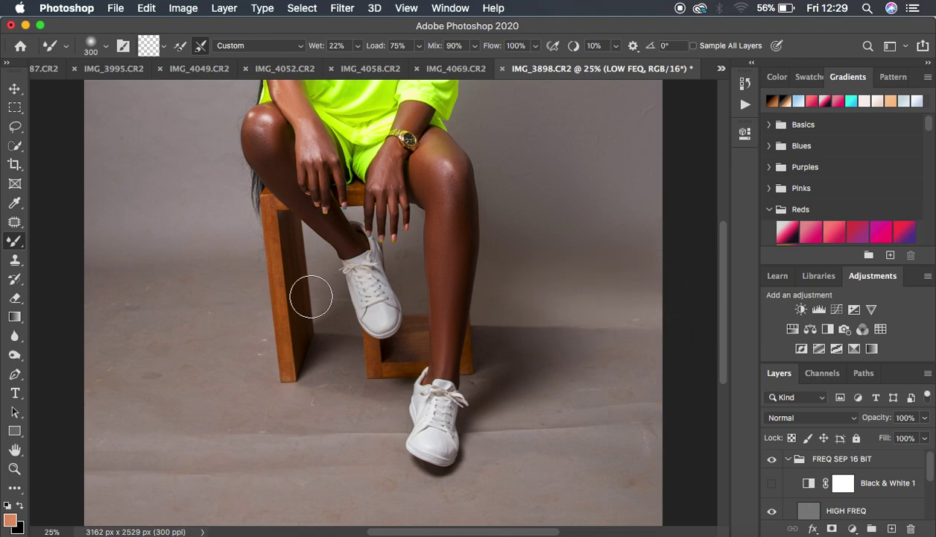
pyautogui.moveTo(223, 282)
pyautogui.mouseDown()
pyautogui.moveTo(115, 274)
pyautogui.moveTo(200, 277)
pyautogui.moveTo(121, 290)
pyautogui.moveTo(116, 307)
pyautogui.moveTo(193, 307)
pyautogui.moveTo(96, 310)
pyautogui.moveTo(210, 311)
pyautogui.moveTo(179, 316)
pyautogui.moveTo(242, 326)
pyautogui.moveTo(244, 302)
pyautogui.moveTo(246, 327)
pyautogui.moveTo(214, 324)
pyautogui.moveTo(202, 311)
pyautogui.moveTo(143, 325)
pyautogui.moveTo(99, 303)
pyautogui.moveTo(181, 306)
pyautogui.moveTo(121, 292)
pyautogui.moveTo(140, 275)
pyautogui.moveTo(121, 262)
pyautogui.moveTo(97, 268)
pyautogui.mouseUp()
# Smooth the floor and wall left of the chair with a 600 px brush and compare by toggling the FREQ SEP 16 BIT group.
pyautogui.press(']')
pyautogui.press(']')
pyautogui.press(']')
pyautogui.moveTo(143, 384)
pyautogui.mouseDown()
pyautogui.moveTo(136, 442)
pyautogui.moveTo(120, 455)
pyautogui.moveTo(115, 438)
pyautogui.moveTo(161, 395)
pyautogui.moveTo(166, 417)
pyautogui.mouseUp()
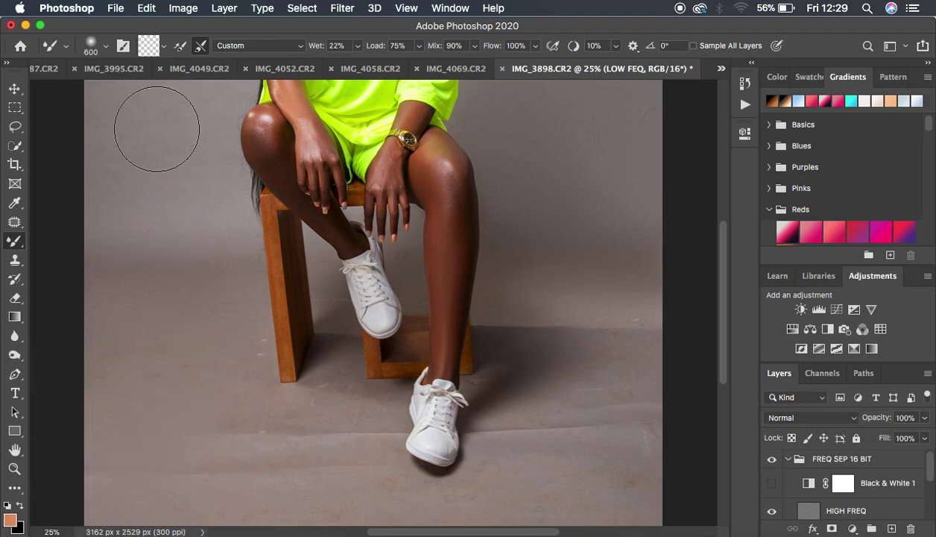
pyautogui.moveTo(128, 124)
pyautogui.mouseDown()
pyautogui.moveTo(141, 150)
pyautogui.moveTo(185, 164)
pyautogui.moveTo(190, 149)
pyautogui.mouseUp()
pyautogui.moveTo(198, 449)
pyautogui.mouseDown()
pyautogui.moveTo(173, 450)
pyautogui.moveTo(217, 454)
pyautogui.moveTo(240, 478)
pyautogui.moveTo(126, 435)
pyautogui.moveTo(114, 421)
pyautogui.mouseUp()
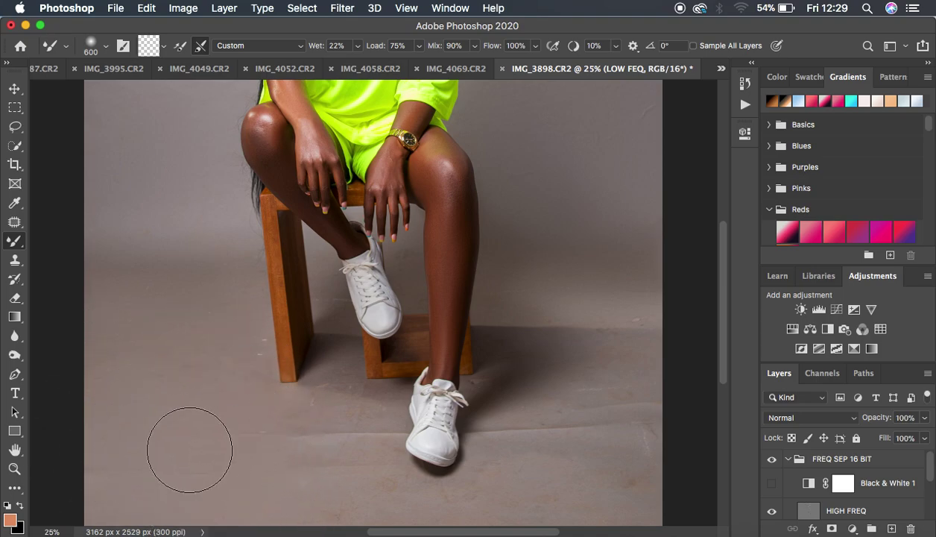
pyautogui.moveTo(205, 365); pyautogui.dragTo(116, 373)
pyautogui.press('super+minus')
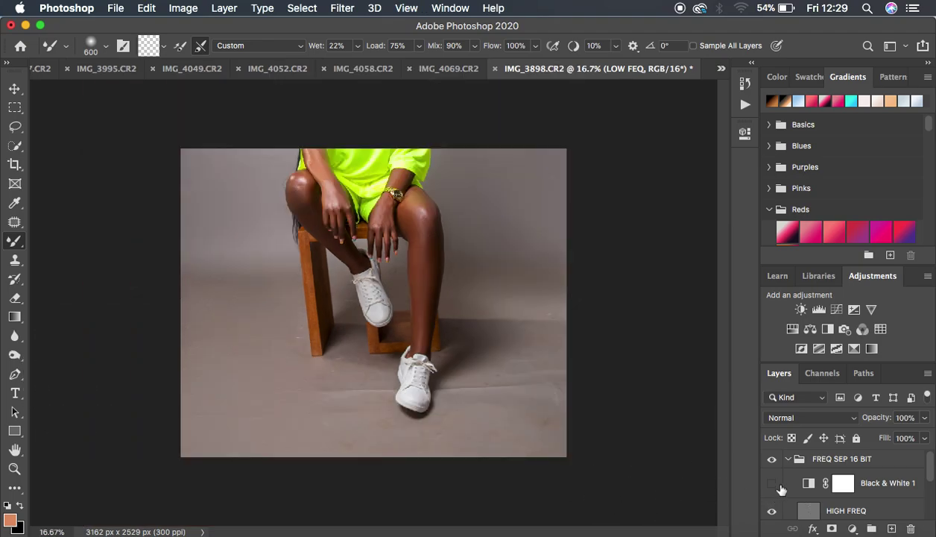
pyautogui.click(773, 463)
pyautogui.click(773, 463)
# Blend the remaining floor creases left of the chair, below the shoes and in the right-hand shadow area, finishing with a 300 px brush.
pyautogui.moveTo(254, 334)
pyautogui.mouseDown()
pyautogui.moveTo(278, 348)
pyautogui.moveTo(290, 329)
pyautogui.moveTo(255, 338)
pyautogui.moveTo(199, 330)
pyautogui.moveTo(193, 318)
pyautogui.mouseUp()
pyautogui.moveTo(355, 412)
pyautogui.mouseDown()
pyautogui.moveTo(323, 410)
pyautogui.moveTo(319, 377)
pyautogui.moveTo(314, 386)
pyautogui.moveTo(373, 402)
pyautogui.moveTo(395, 448)
pyautogui.moveTo(329, 464)
pyautogui.moveTo(290, 428)
pyautogui.mouseUp()
pyautogui.moveTo(476, 411)
pyautogui.mouseDown()
pyautogui.moveTo(530, 403)
pyautogui.moveTo(531, 385)
pyautogui.moveTo(552, 380)
pyautogui.moveTo(551, 391)
pyautogui.moveTo(527, 380)
pyautogui.moveTo(423, 454)
pyautogui.mouseUp()
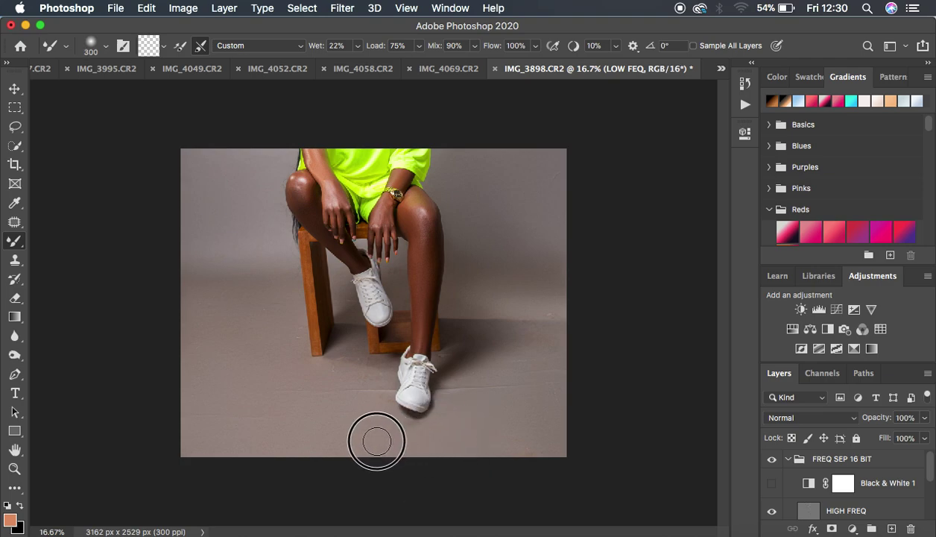
pyautogui.moveTo(501, 369)
pyautogui.mouseDown()
pyautogui.moveTo(551, 337)
pyautogui.moveTo(558, 343)
pyautogui.moveTo(559, 412)
pyautogui.moveTo(539, 399)
pyautogui.mouseUp()
pyautogui.moveTo(521, 345)
pyautogui.mouseDown()
pyautogui.moveTo(524, 316)
pyautogui.moveTo(564, 318)
pyautogui.moveTo(513, 322)
pyautogui.mouseUp()
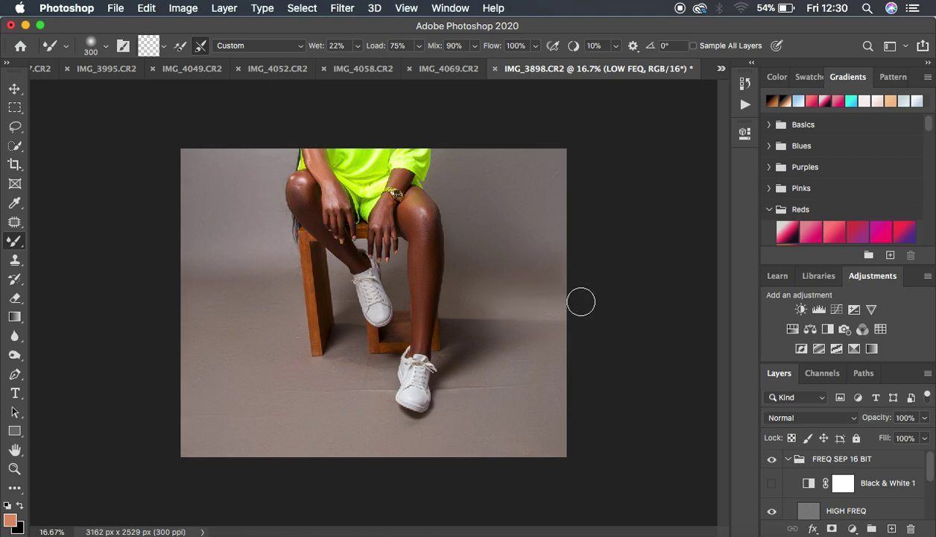
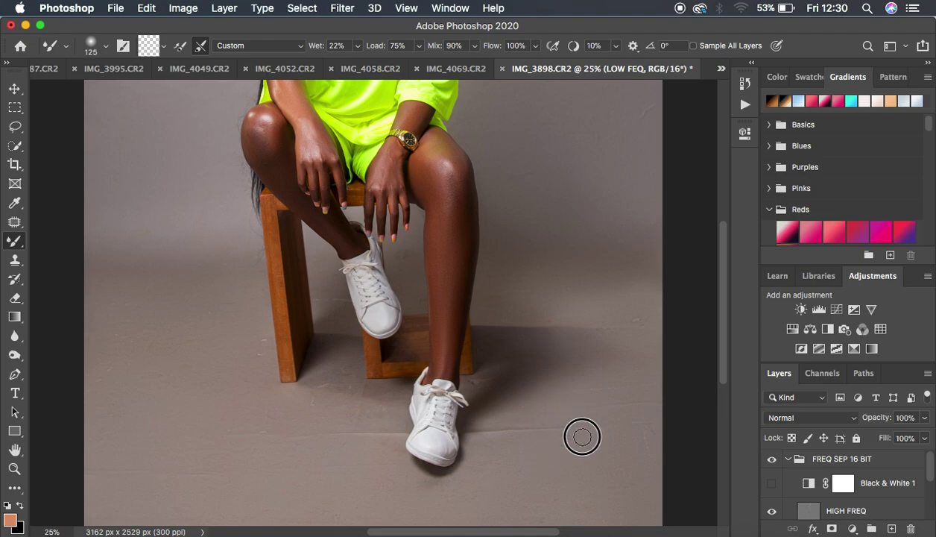
# Blend the floor right of the front shoe, left of the chair and in front of it with a 125 px Mixer Brush.
pyautogui.moveTo(582, 437); pyautogui.dragTo(656, 434)
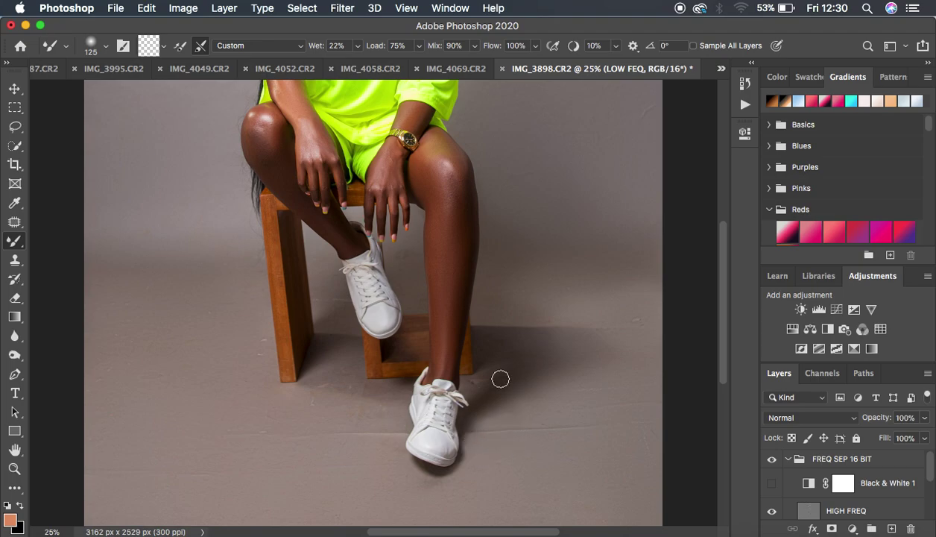
pyautogui.press('super+equal')
pyautogui.press('super+equal')
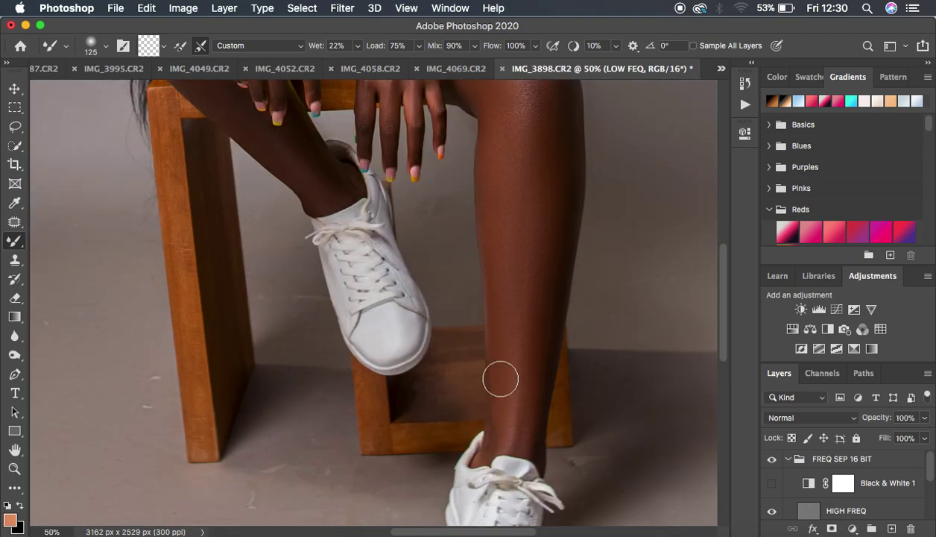
pyautogui.scroll(-5, 317, 368)
pyautogui.hscroll(-5, 318, 367)
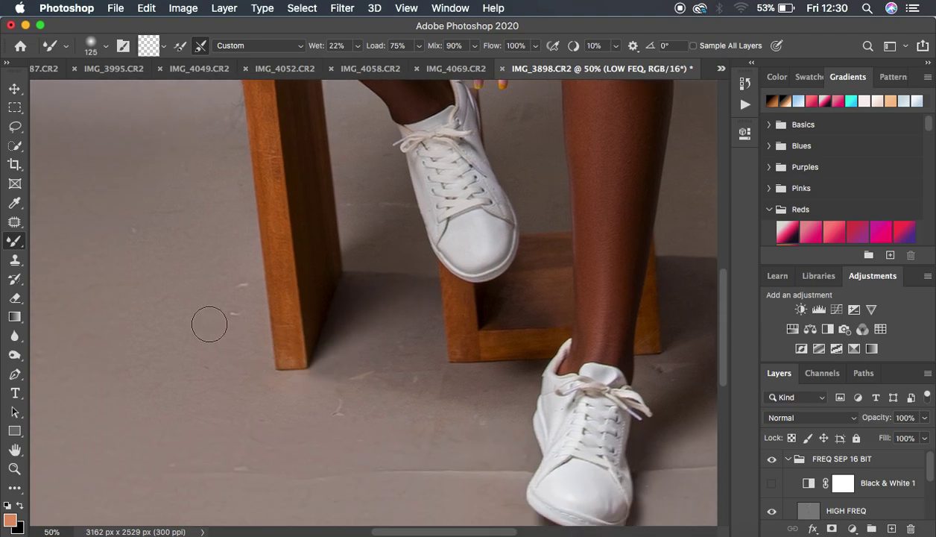
pyautogui.moveTo(219, 305)
pyautogui.mouseDown()
pyautogui.moveTo(223, 278)
pyautogui.moveTo(229, 320)
pyautogui.moveTo(148, 371)
pyautogui.moveTo(107, 320)
pyautogui.moveTo(64, 345)
pyautogui.mouseUp()
pyautogui.moveTo(389, 364)
pyautogui.mouseDown()
pyautogui.moveTo(421, 351)
pyautogui.moveTo(401, 360)
pyautogui.moveTo(443, 373)
pyautogui.moveTo(377, 371)
pyautogui.moveTo(510, 387)
pyautogui.moveTo(365, 377)
pyautogui.moveTo(408, 369)
pyautogui.moveTo(418, 347)
pyautogui.moveTo(381, 292)
pyautogui.moveTo(356, 302)
pyautogui.moveTo(349, 290)
pyautogui.moveTo(384, 246)
pyautogui.moveTo(408, 268)
pyautogui.moveTo(379, 248)
pyautogui.moveTo(364, 270)
pyautogui.moveTo(400, 273)
pyautogui.moveTo(424, 300)
pyautogui.moveTo(356, 408)
pyautogui.moveTo(324, 409)
pyautogui.moveTo(447, 442)
pyautogui.moveTo(377, 459)
pyautogui.mouseUp()
pyautogui.moveTo(298, 457)
pyautogui.mouseDown()
pyautogui.moveTo(257, 445)
pyautogui.moveTo(273, 445)
pyautogui.mouseUp()
# Smooth the shadow area right of the standing leg, then the backdrop around that leg with the brush at 100 px.
pyautogui.hscroll(3, 678, 421)
pyautogui.hscroll(2, 670, 417)
pyautogui.moveTo(574, 298)
pyautogui.mouseDown()
pyautogui.moveTo(559, 313)
pyautogui.moveTo(580, 294)
pyautogui.moveTo(564, 278)
pyautogui.moveTo(556, 321)
pyautogui.moveTo(612, 284)
pyautogui.moveTo(635, 302)
pyautogui.moveTo(591, 366)
pyautogui.moveTo(564, 372)
pyautogui.moveTo(585, 356)
pyautogui.moveTo(551, 380)
pyautogui.moveTo(591, 376)
pyautogui.moveTo(669, 338)
pyautogui.moveTo(650, 276)
pyautogui.moveTo(648, 318)
pyautogui.moveTo(601, 360)
pyautogui.moveTo(560, 368)
pyautogui.moveTo(597, 345)
pyautogui.moveTo(589, 343)
pyautogui.moveTo(600, 284)
pyautogui.moveTo(627, 366)
pyautogui.moveTo(570, 418)
pyautogui.moveTo(553, 451)
pyautogui.moveTo(590, 445)
pyautogui.moveTo(601, 470)
pyautogui.moveTo(676, 455)
pyautogui.mouseUp()
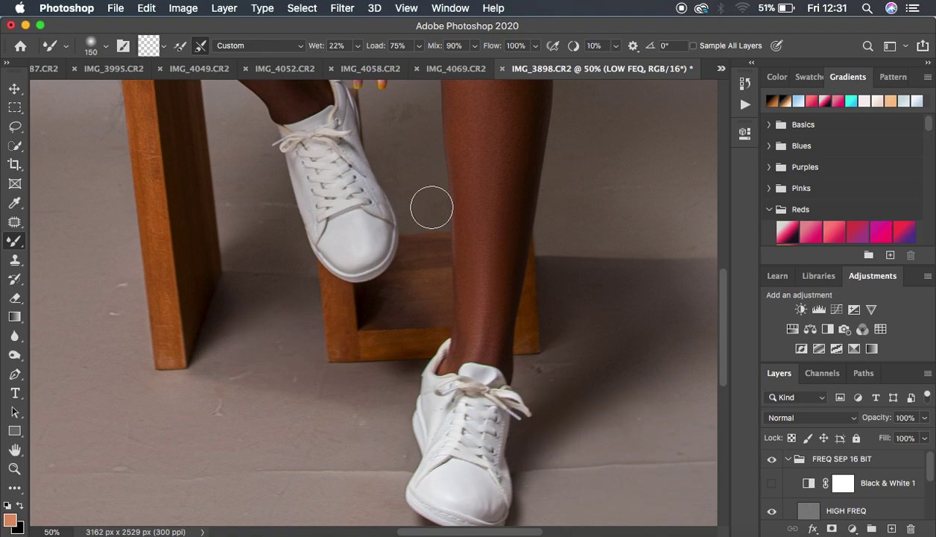
pyautogui.scroll(3, 432, 207)
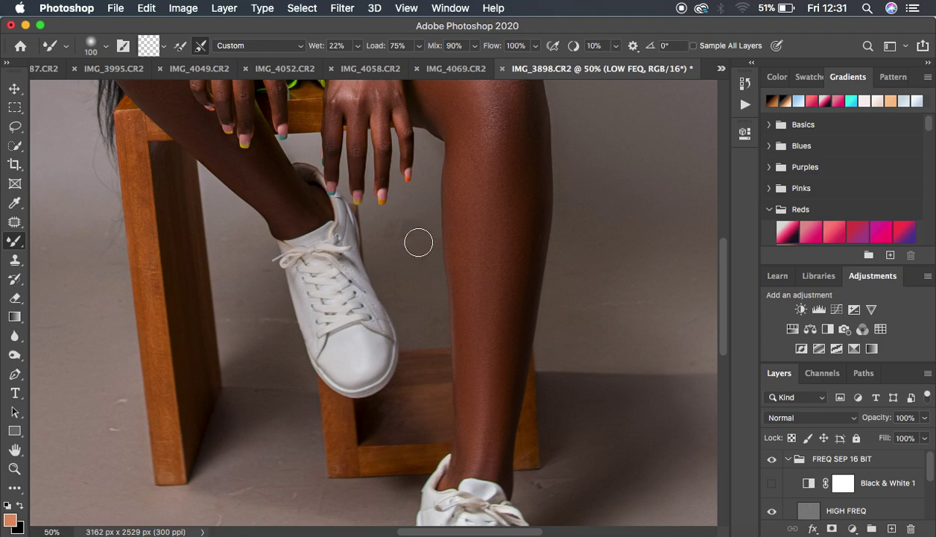
pyautogui.moveTo(416, 233)
pyautogui.mouseDown()
pyautogui.moveTo(399, 274)
pyautogui.moveTo(419, 262)
pyautogui.moveTo(421, 246)
pyautogui.moveTo(394, 232)
pyautogui.moveTo(396, 222)
pyautogui.moveTo(409, 320)
pyautogui.mouseUp()
pyautogui.moveTo(412, 283)
pyautogui.mouseDown()
pyautogui.moveTo(437, 326)
pyautogui.moveTo(421, 266)
pyautogui.moveTo(394, 258)
pyautogui.moveTo(409, 246)
pyautogui.moveTo(399, 250)
pyautogui.moveTo(401, 283)
pyautogui.moveTo(424, 306)
pyautogui.mouseUp()
pyautogui.moveTo(597, 294)
pyautogui.mouseDown()
pyautogui.moveTo(585, 263)
pyautogui.moveTo(573, 281)
pyautogui.moveTo(626, 265)
pyautogui.moveTo(626, 285)
pyautogui.moveTo(613, 295)
pyautogui.moveTo(608, 281)
pyautogui.moveTo(648, 287)
pyautogui.moveTo(636, 295)
pyautogui.moveTo(595, 282)
pyautogui.mouseUp()
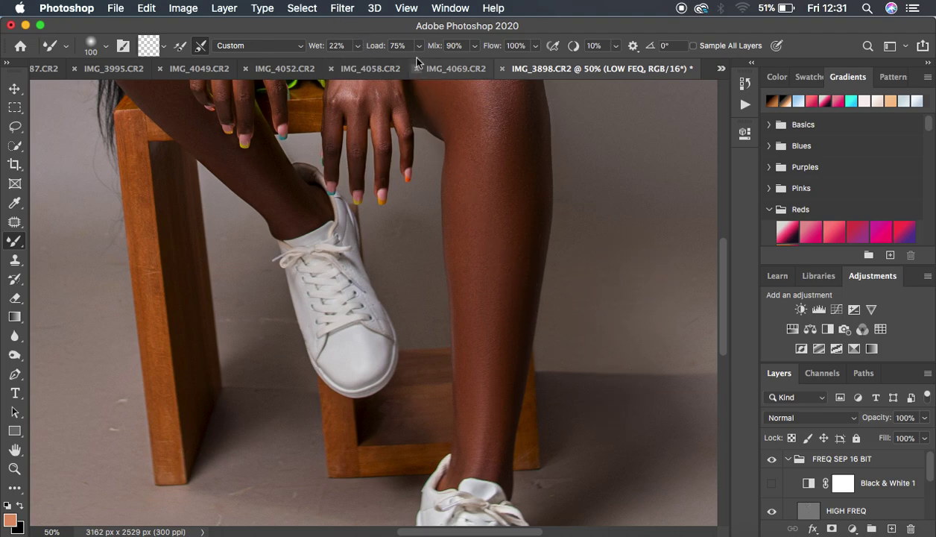
# Set the Mixer Brush Wet value to 36% and blend the floor between the chair leg and the front shoe.
pyautogui.click(358, 46)
pyautogui.click(366, 65)
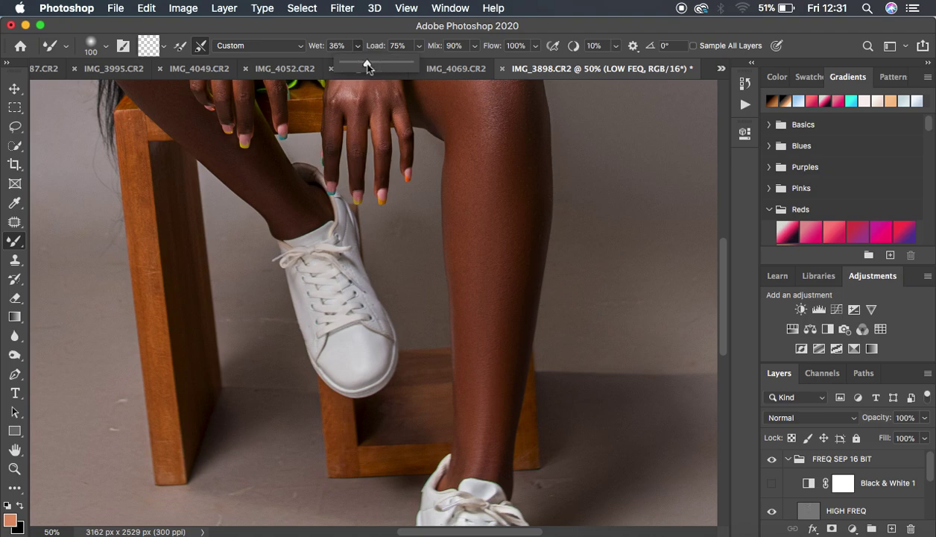
pyautogui.moveTo(724, 313); pyautogui.dragTo(727, 370)
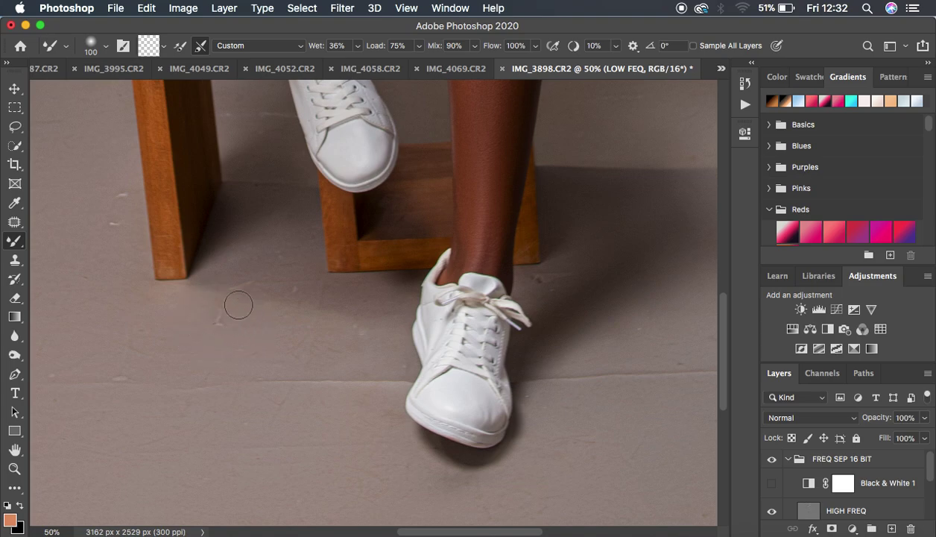
pyautogui.moveTo(239, 304)
pyautogui.mouseDown()
pyautogui.moveTo(240, 283)
pyautogui.moveTo(286, 294)
pyautogui.moveTo(307, 284)
pyautogui.moveTo(298, 275)
pyautogui.mouseUp()
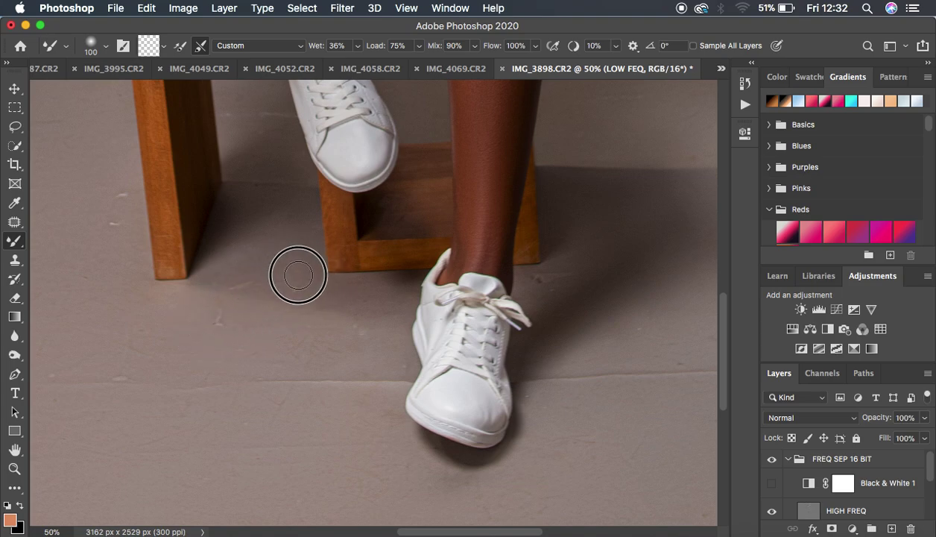
# Smooth the floor shadow, the wall-floor transition left of the chair and the upper-right backdrop, using a brush up to 175 px.
pyautogui.press('super+minus')
pyautogui.press('super+minus')
pyautogui.press('super+minus')
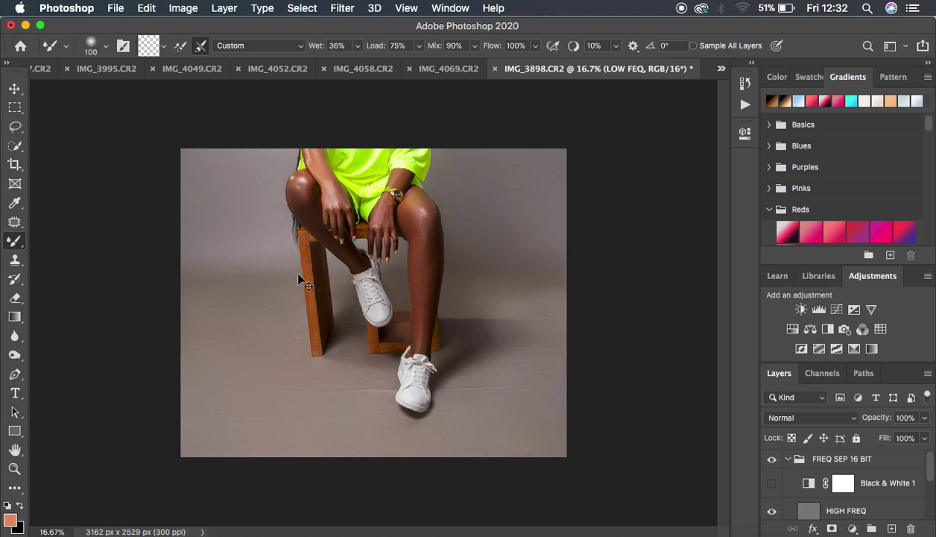
pyautogui.press('super+minus')
pyautogui.press('super+plus')
pyautogui.moveTo(474, 321)
pyautogui.mouseDown()
pyautogui.moveTo(508, 331)
pyautogui.moveTo(467, 296)
pyautogui.mouseUp()
pyautogui.moveTo(249, 236)
pyautogui.mouseDown()
pyautogui.moveTo(295, 275)
pyautogui.moveTo(215, 285)
pyautogui.mouseUp()
pyautogui.moveTo(288, 323); pyautogui.dragTo(294, 351)
pyautogui.moveTo(274, 274)
pyautogui.mouseDown()
pyautogui.moveTo(277, 281)
pyautogui.moveTo(235, 282)
pyautogui.moveTo(185, 267)
pyautogui.mouseUp()
pyautogui.moveTo(551, 160)
pyautogui.mouseDown()
pyautogui.moveTo(558, 167)
pyautogui.moveTo(522, 184)
pyautogui.mouseUp()
# Patch the floor crease and marks right of the front shoe on the HIGH FREQ layer with the Patch tool.
pyautogui.click(825, 510)
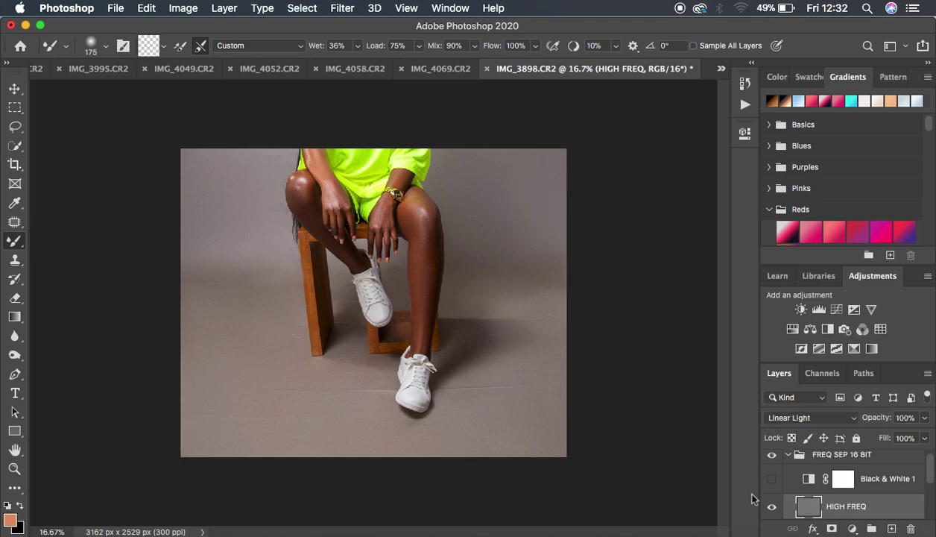
pyautogui.click(14, 223)
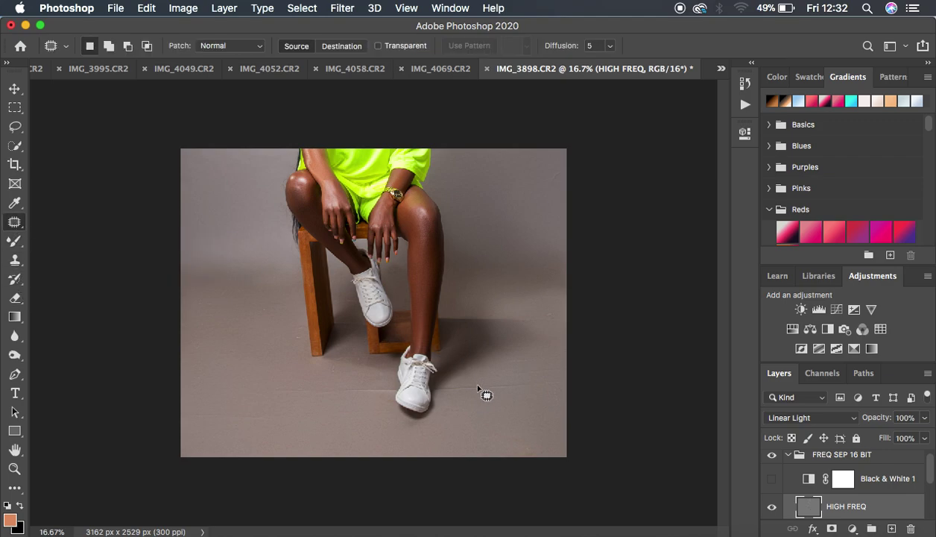
pyautogui.moveTo(462, 385)
pyautogui.mouseDown()
pyautogui.moveTo(445, 389)
pyautogui.moveTo(499, 395)
pyautogui.moveTo(542, 386)
pyautogui.moveTo(465, 386)
pyautogui.moveTo(492, 403)
pyautogui.mouseUp()
pyautogui.press('super+d')
pyautogui.moveTo(523, 365)
pyautogui.mouseDown()
pyautogui.moveTo(568, 369)
pyautogui.moveTo(550, 369)
pyautogui.moveTo(545, 388)
pyautogui.moveTo(527, 352)
pyautogui.moveTo(502, 363)
pyautogui.moveTo(537, 359)
pyautogui.moveTo(524, 360)
pyautogui.moveTo(529, 383)
pyautogui.mouseUp()
pyautogui.press('super+d')
# Patch the long floor creases left of the front shoe and the mark near the photo's right edge.
pyautogui.moveTo(358, 388)
pyautogui.mouseDown()
pyautogui.moveTo(397, 392)
pyautogui.moveTo(364, 384)
pyautogui.moveTo(369, 401)
pyautogui.moveTo(319, 388)
pyautogui.moveTo(315, 398)
pyautogui.moveTo(342, 393)
pyautogui.moveTo(269, 384)
pyautogui.moveTo(276, 396)
pyautogui.moveTo(325, 385)
pyautogui.moveTo(243, 425)
pyautogui.moveTo(267, 412)
pyautogui.mouseUp()
pyautogui.moveTo(264, 416); pyautogui.dragTo(264, 430)
pyautogui.moveTo(224, 404)
pyautogui.mouseDown()
pyautogui.moveTo(188, 416)
pyautogui.moveTo(219, 412)
pyautogui.moveTo(212, 427)
pyautogui.mouseUp()
pyautogui.moveTo(551, 307)
pyautogui.mouseDown()
pyautogui.moveTo(564, 323)
pyautogui.moveTo(553, 308)
pyautogui.moveTo(561, 310)
pyautogui.mouseUp()
# Patch the small scuffs on the floor between the chair's left leg and the front shoe.
pyautogui.press('super+plus')
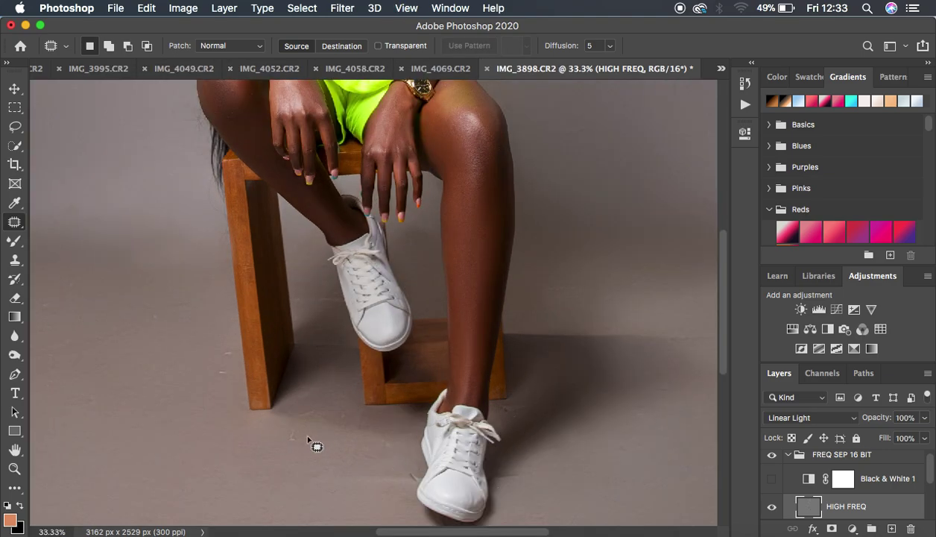
pyautogui.moveTo(292, 428); pyautogui.dragTo(297, 432)
pyautogui.moveTo(290, 439); pyautogui.dragTo(292, 459)
pyautogui.press('super+d')
pyautogui.moveTo(382, 442)
pyautogui.mouseDown()
pyautogui.moveTo(396, 445)
pyautogui.moveTo(390, 440)
pyautogui.mouseUp()
pyautogui.moveTo(385, 449)
pyautogui.mouseDown()
pyautogui.moveTo(419, 465)
pyautogui.moveTo(407, 467)
pyautogui.moveTo(406, 486)
pyautogui.moveTo(420, 467)
pyautogui.moveTo(425, 478)
pyautogui.moveTo(394, 477)
pyautogui.mouseUp()
pyautogui.press('super+d')
# Patch the marks on the floor and wall left of the chair.
pyautogui.moveTo(214, 352)
pyautogui.mouseDown()
pyautogui.moveTo(215, 382)
pyautogui.moveTo(226, 381)
pyautogui.moveTo(234, 349)
pyautogui.moveTo(226, 344)
pyautogui.moveTo(199, 368)
pyautogui.mouseUp()
pyautogui.moveTo(159, 312)
pyautogui.mouseDown()
pyautogui.moveTo(150, 321)
pyautogui.moveTo(167, 324)
pyautogui.moveTo(165, 334)
pyautogui.mouseUp()
pyautogui.moveTo(77, 280)
pyautogui.mouseDown()
pyautogui.moveTo(64, 295)
pyautogui.moveTo(78, 284)
pyautogui.mouseUp()
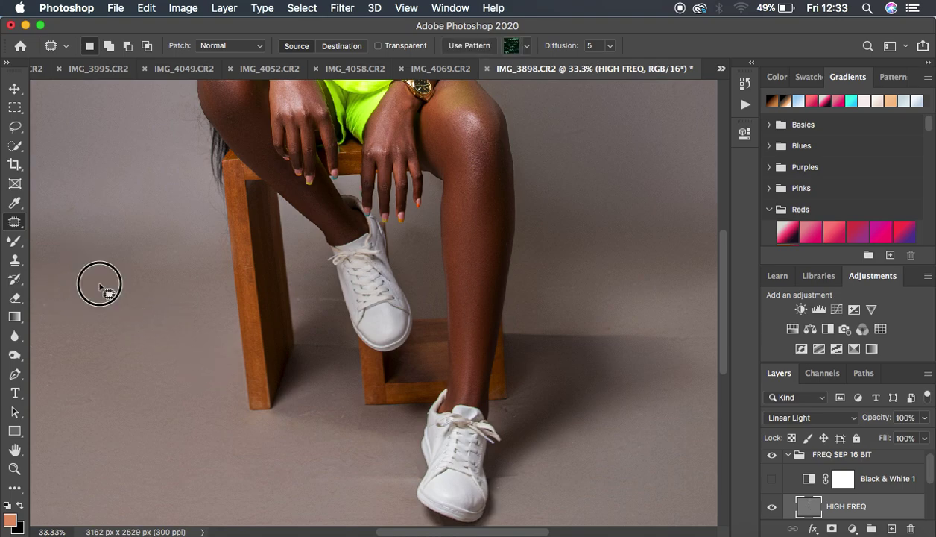
pyautogui.moveTo(82, 199)
pyautogui.mouseDown()
pyautogui.moveTo(63, 215)
pyautogui.moveTo(104, 211)
pyautogui.mouseUp()
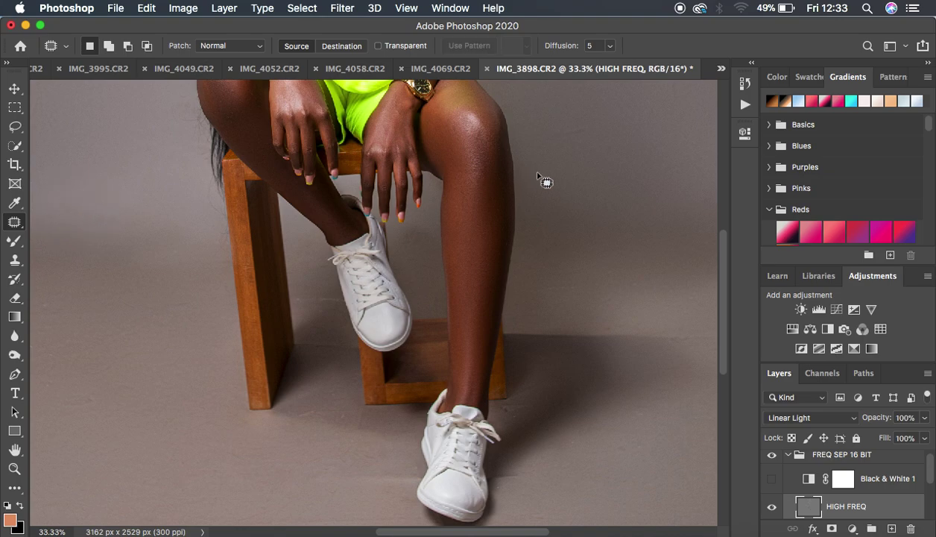
# Patch the wall crease right of the knee and the marks between and below the chair legs.
pyautogui.moveTo(581, 118)
pyautogui.mouseDown()
pyautogui.moveTo(552, 140)
pyautogui.moveTo(605, 124)
pyautogui.moveTo(586, 153)
pyautogui.mouseUp()
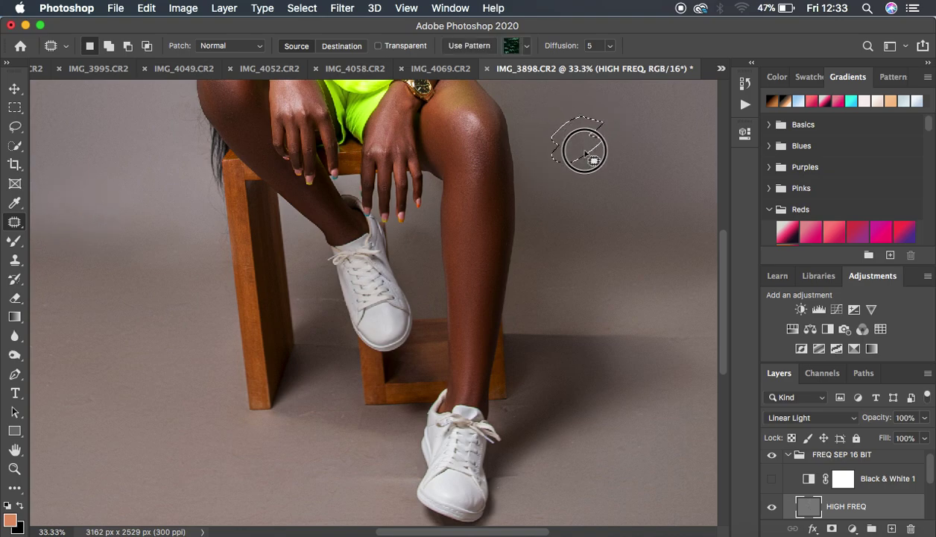
pyautogui.moveTo(310, 285)
pyautogui.mouseDown()
pyautogui.moveTo(316, 304)
pyautogui.moveTo(339, 297)
pyautogui.moveTo(319, 280)
pyautogui.mouseUp()
pyautogui.press('super+d')
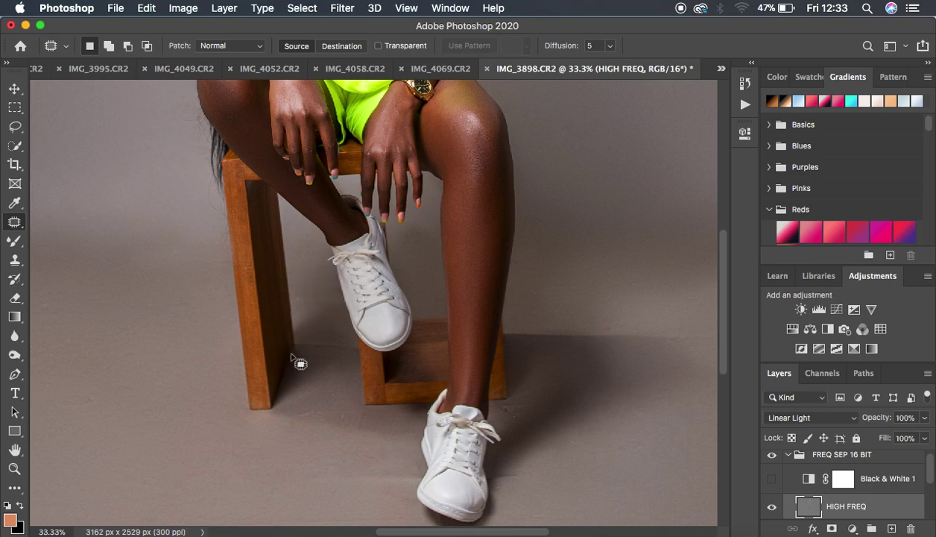
pyautogui.moveTo(317, 406)
pyautogui.mouseDown()
pyautogui.moveTo(307, 424)
pyautogui.moveTo(314, 418)
pyautogui.mouseUp()
# Patch the remaining marks in the chair's right-hand shadow and the creases in the upper-right backdrop.
pyautogui.press('super+minus')
pyautogui.press('super+minus')
pyautogui.press('super+minus')
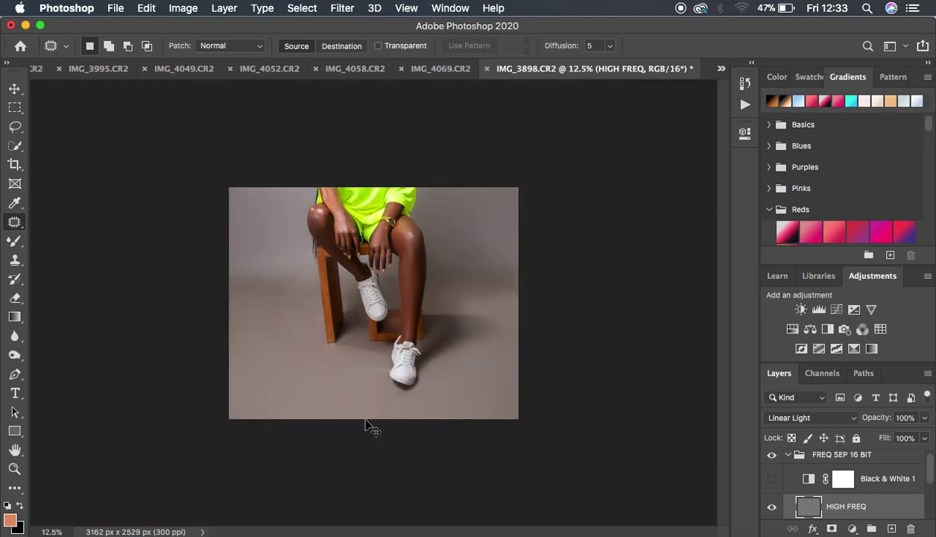
pyautogui.press('super+plus')
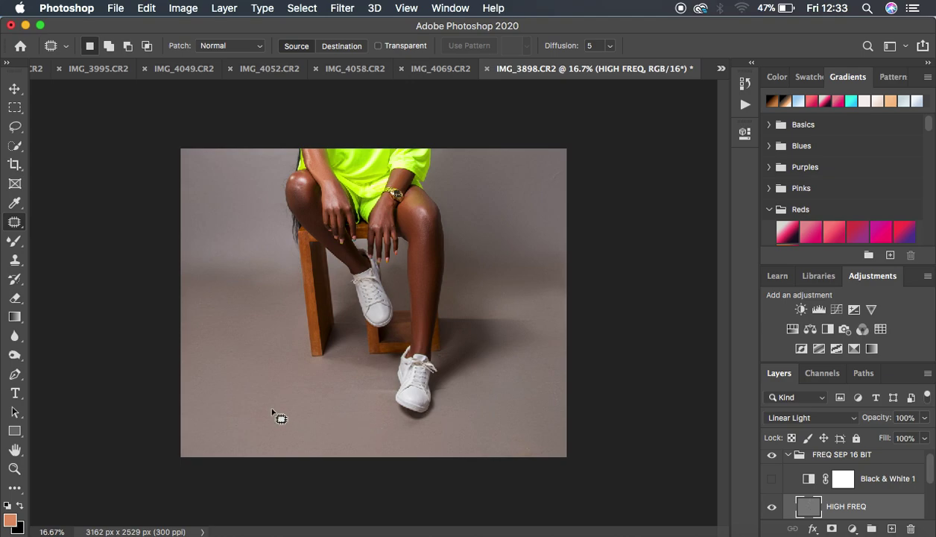
pyautogui.moveTo(445, 351)
pyautogui.mouseDown()
pyautogui.moveTo(434, 356)
pyautogui.moveTo(452, 351)
pyautogui.mouseUp()
pyautogui.click(461, 355)
pyautogui.moveTo(543, 159); pyautogui.dragTo(547, 183)
pyautogui.moveTo(564, 158); pyautogui.dragTo(561, 166)
pyautogui.moveTo(559, 170)
pyautogui.mouseDown()
pyautogui.moveTo(559, 205)
pyautogui.moveTo(498, 197)
pyautogui.moveTo(514, 182)
pyautogui.moveTo(515, 207)
pyautogui.mouseUp()
pyautogui.click(592, 265)
pyautogui.press('super+d')
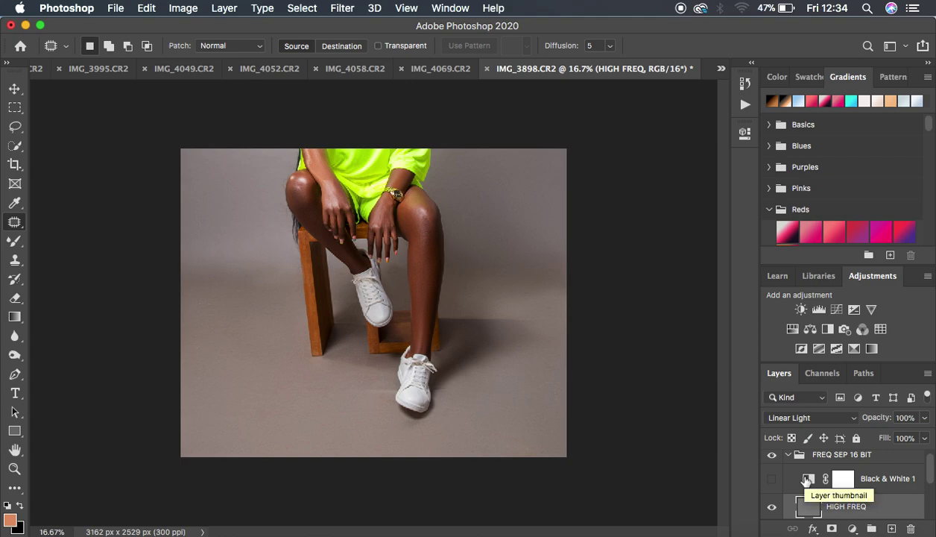
# Compare the backdrop before and after by toggling the visibility of the FREQ SEP 16 BIT group.
pyautogui.click(771, 455)
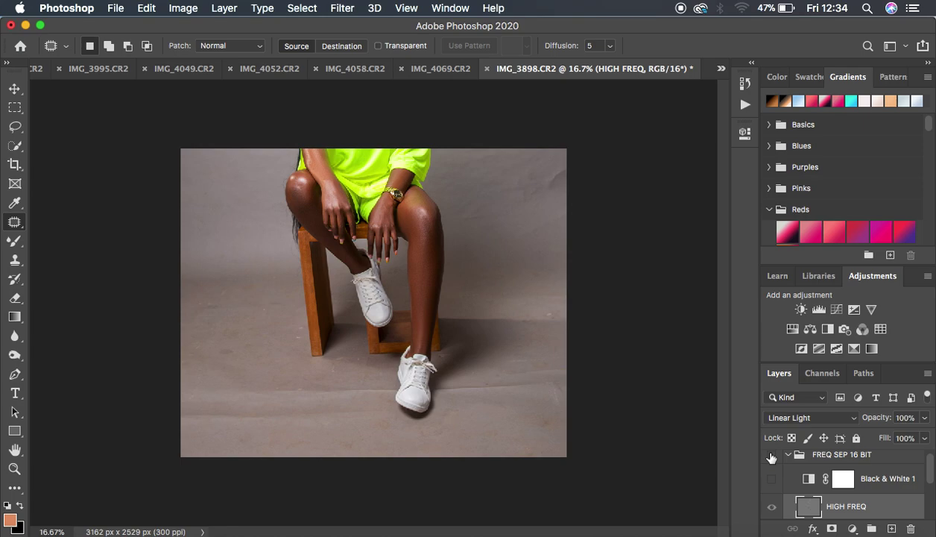
pyautogui.click(771, 455)
pyautogui.click(771, 454)
pyautogui.click(772, 455)
pyautogui.click(772, 454)
pyautogui.click(771, 456)
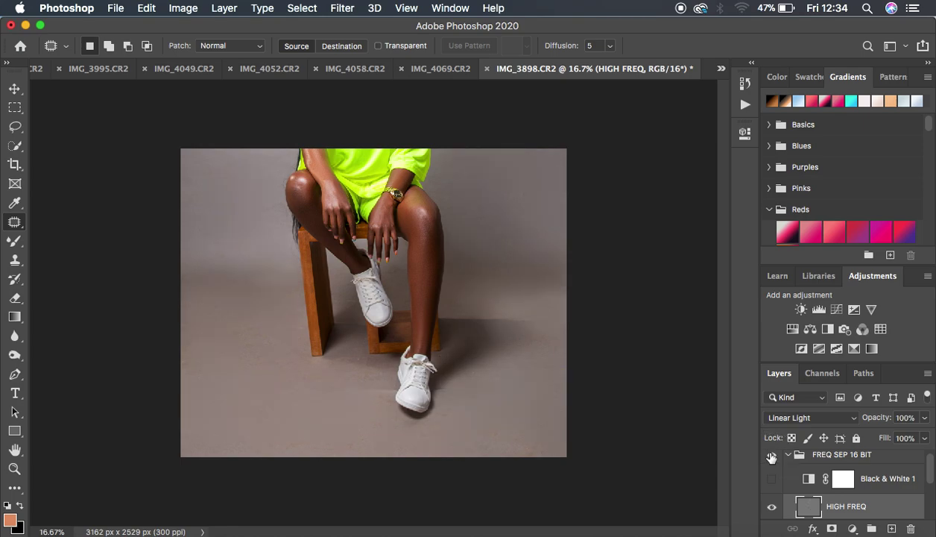